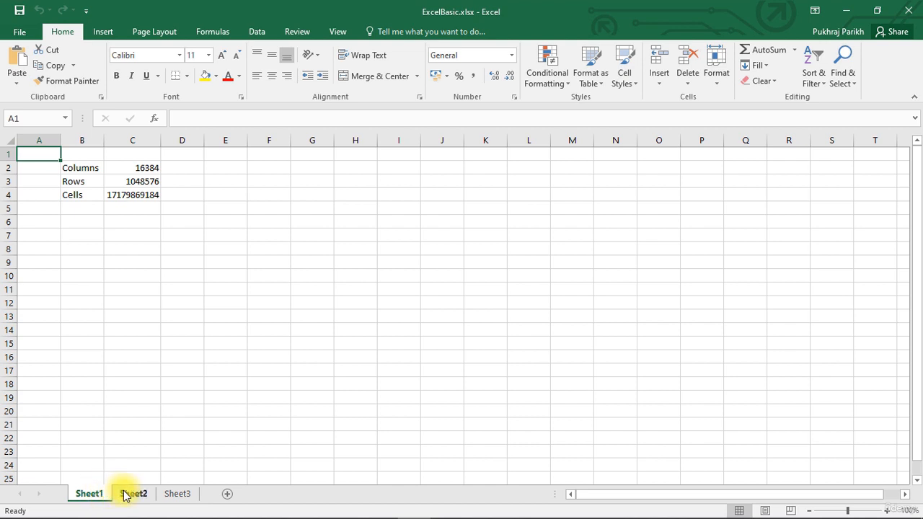
Step: Look through Sheet1, Sheet2 and Sheet3 of the workbook, ending on Sheet1
{"action": "left_click", "coordinate": [131, 494]}
{"action": "left_click", "coordinate": [174, 495]}
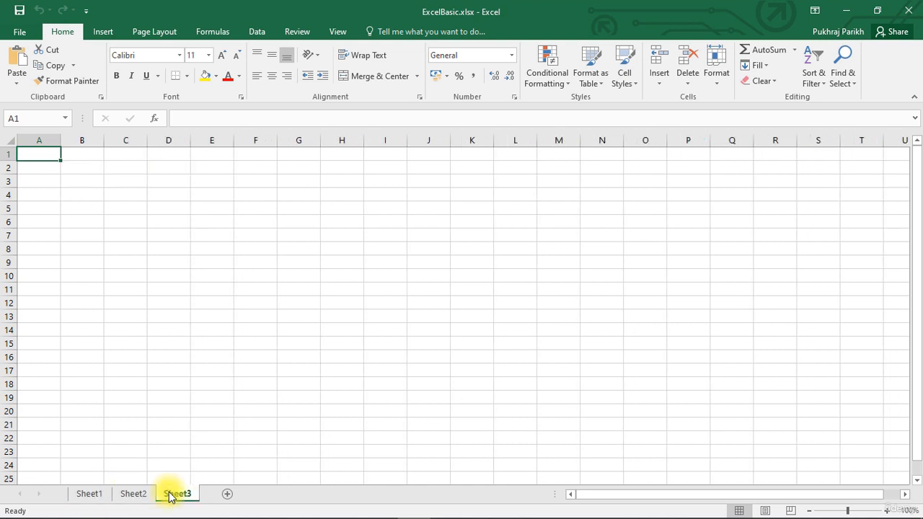
{"action": "left_click", "coordinate": [131, 495]}
{"action": "left_click", "coordinate": [93, 494]}
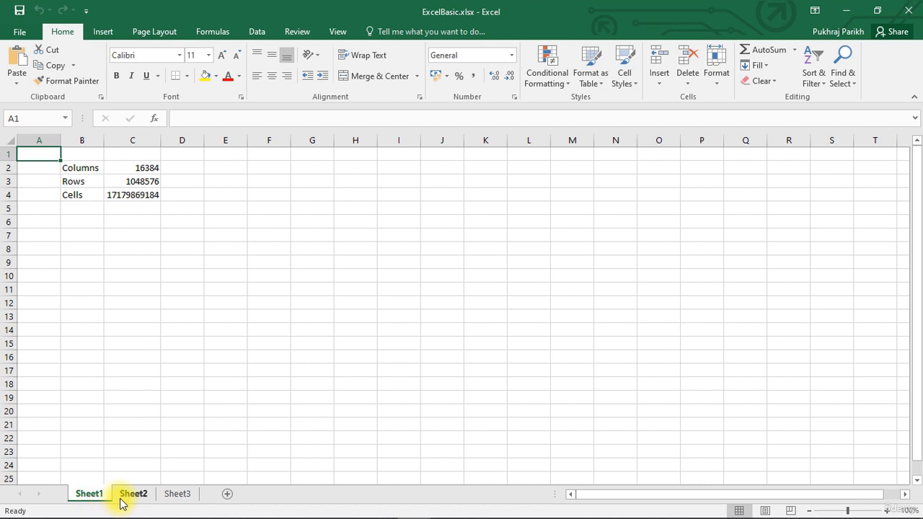
{"action": "left_click", "coordinate": [122, 499]}
{"action": "left_click", "coordinate": [173, 499]}
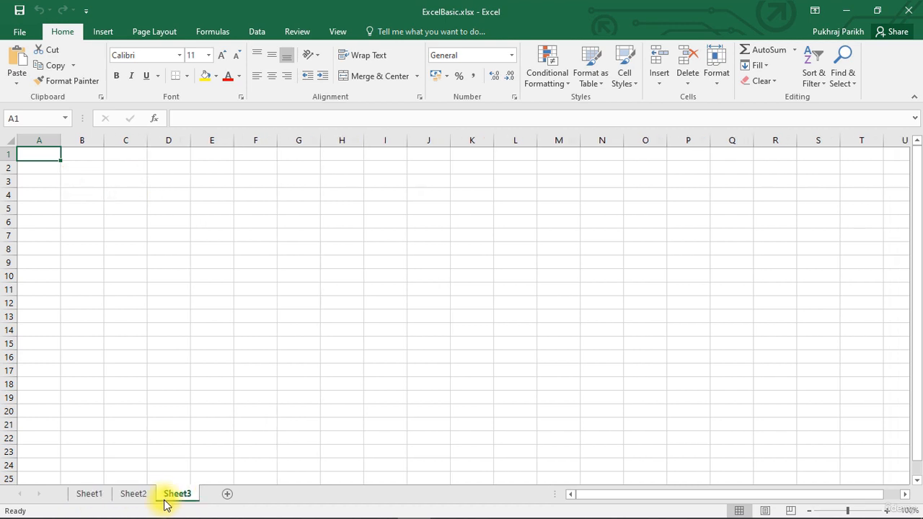
{"action": "left_click", "coordinate": [119, 494]}
{"action": "left_click", "coordinate": [91, 497]}
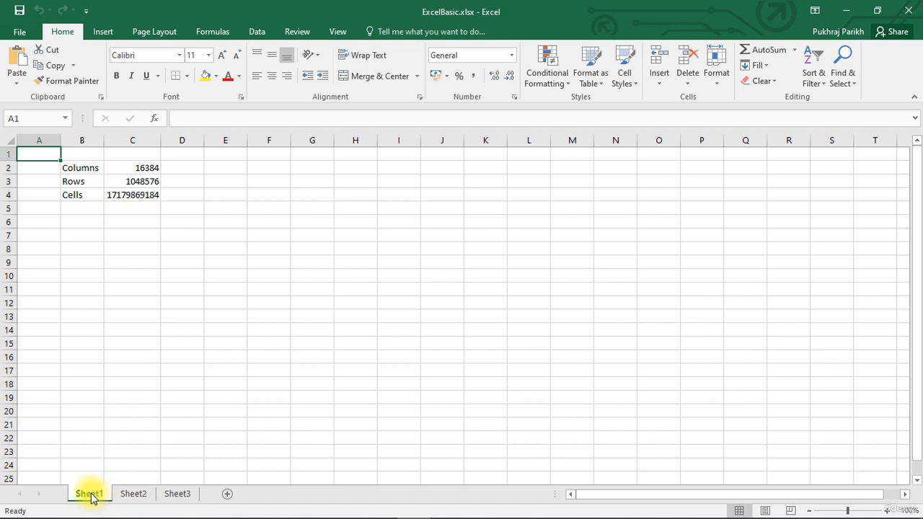
Step: Rename Sheet1 as English
{"action": "double_click", "coordinate": [94, 494]}
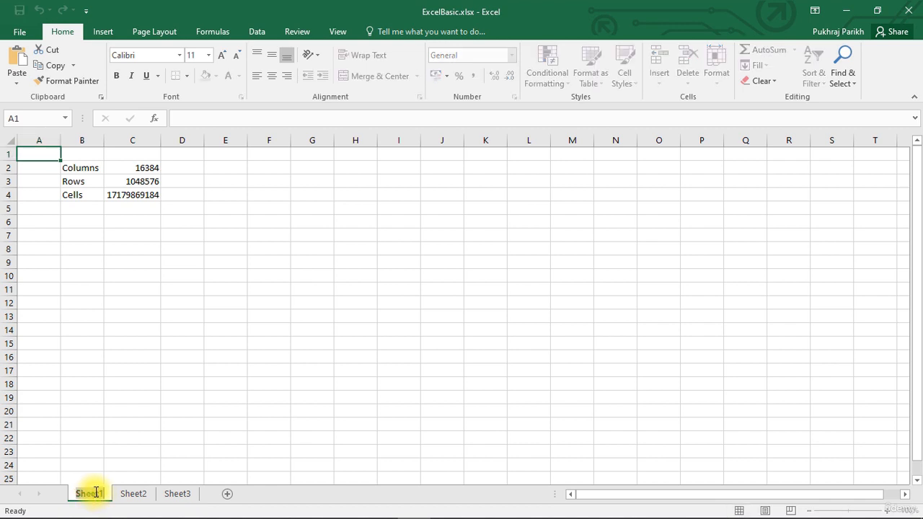
{"action": "type", "text": "E"}
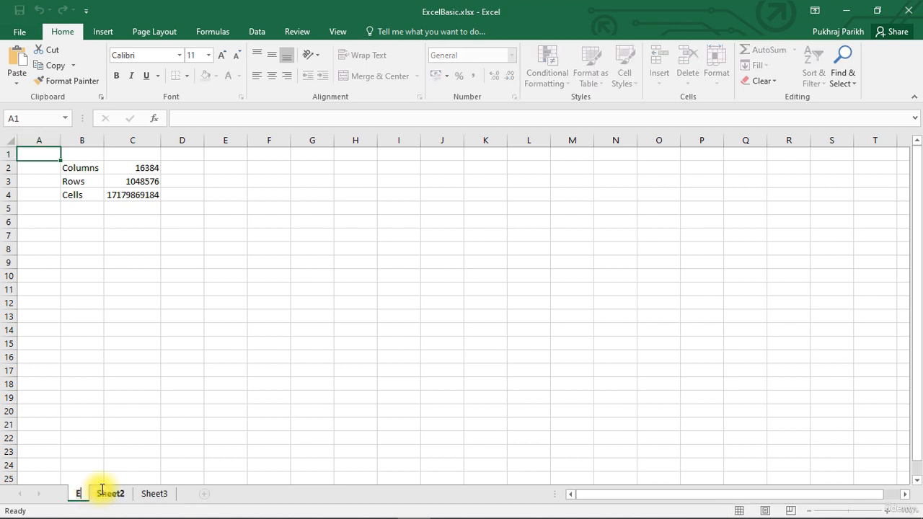
{"action": "type", "text": "gli"}
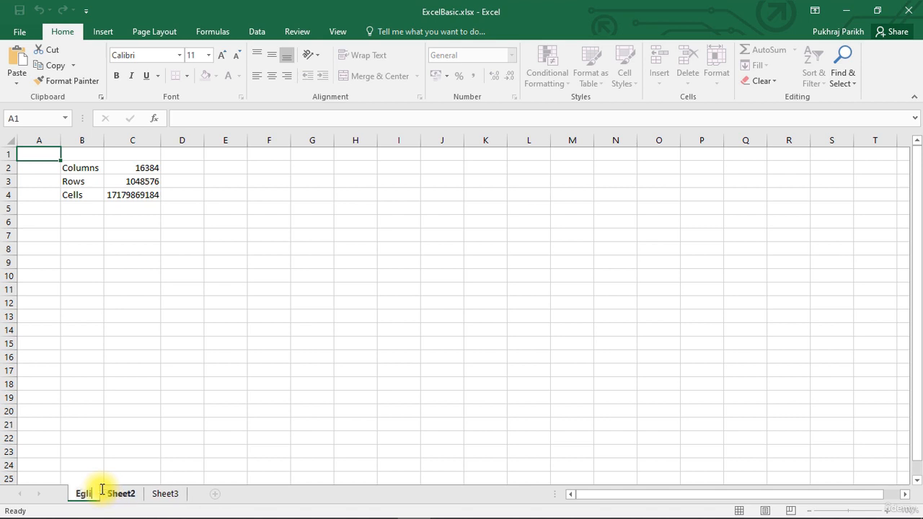
{"action": "type", "text": "sh"}
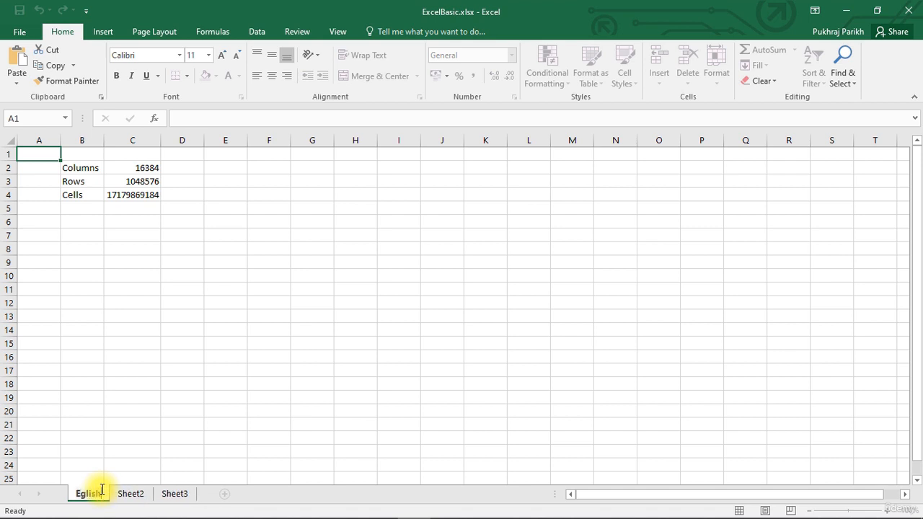
{"action": "key", "text": "Left"}
{"action": "type", "text": "n"}
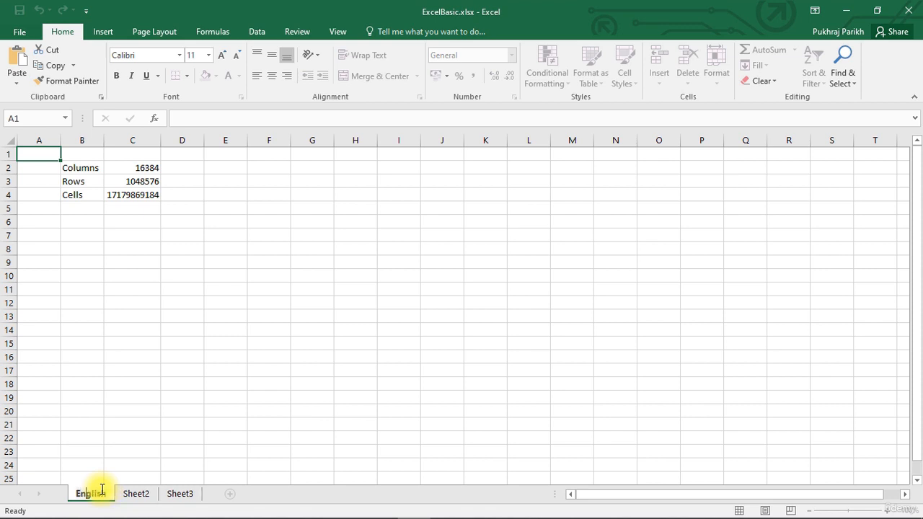
{"action": "key", "text": "Return"}
Step: Rename Sheet2 as Maths
{"action": "left_click", "coordinate": [136, 494]}
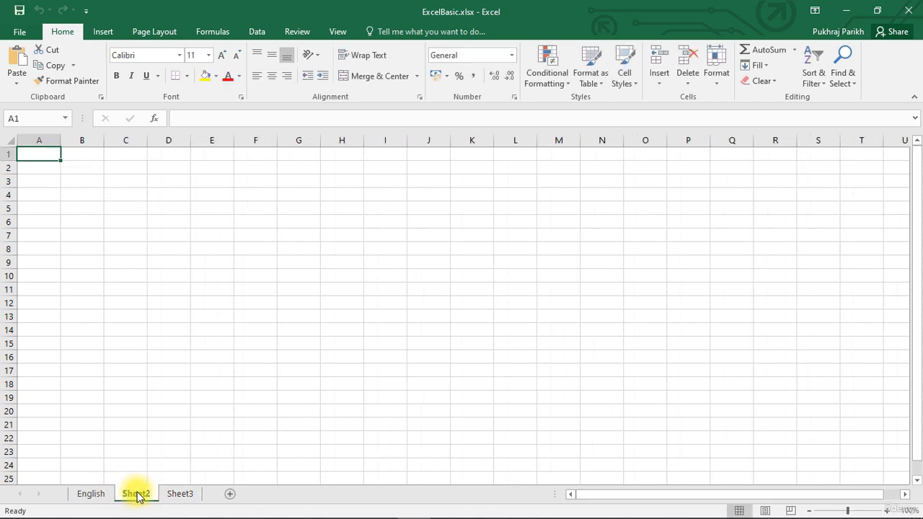
{"action": "double_click", "coordinate": [137, 494]}
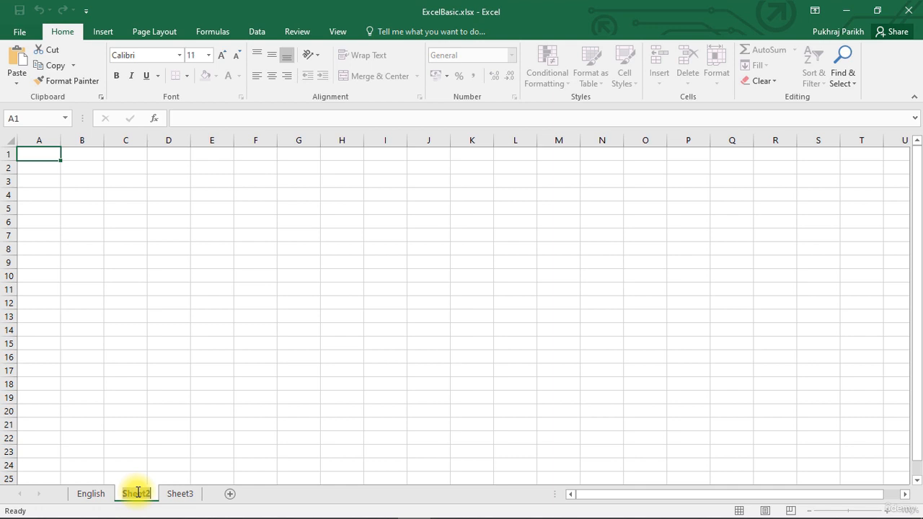
{"action": "type", "text": "M"}
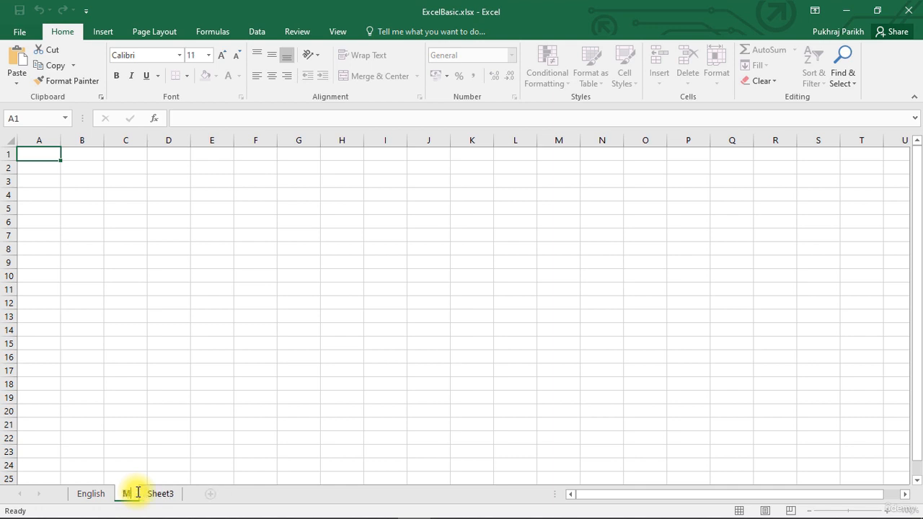
{"action": "type", "text": "aths"}
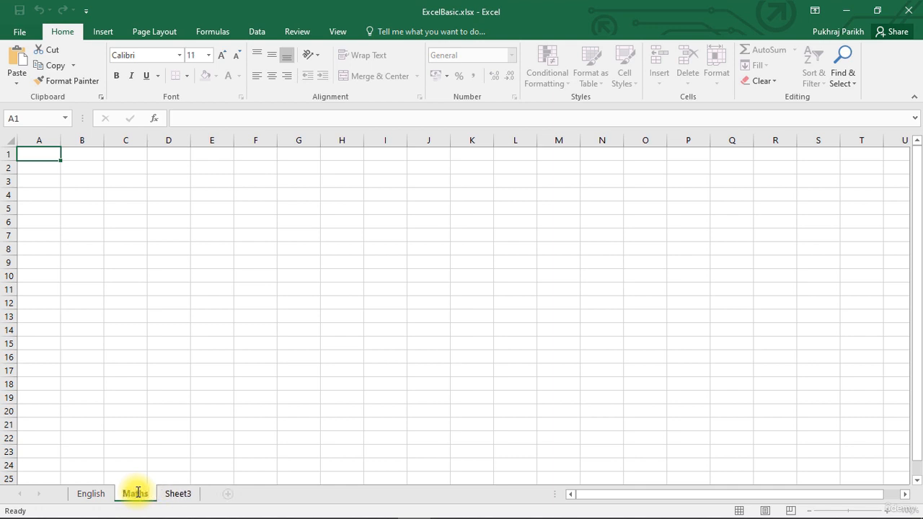
Step: Rename Sheet3 as Science and switch to the English sheet
{"action": "double_click", "coordinate": [171, 493]}
{"action": "type", "text": "S"}
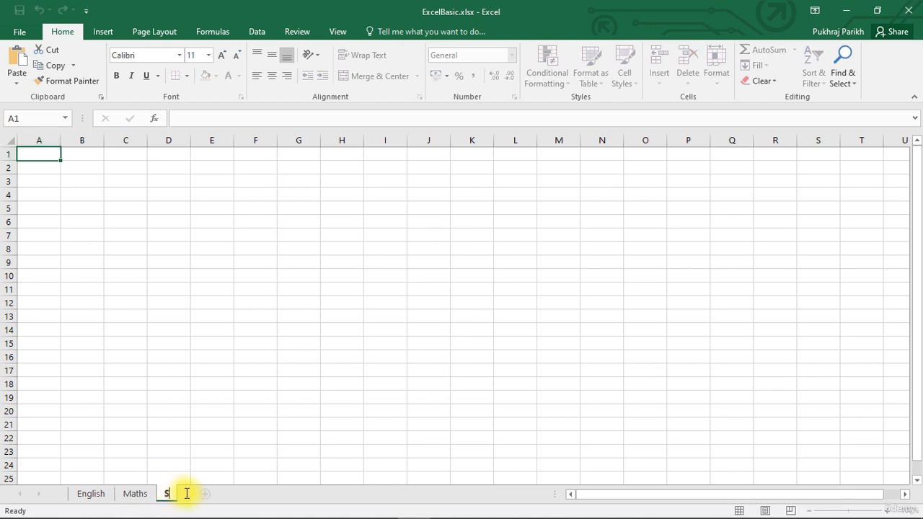
{"action": "type", "text": "cience"}
{"action": "left_click", "coordinate": [91, 494]}
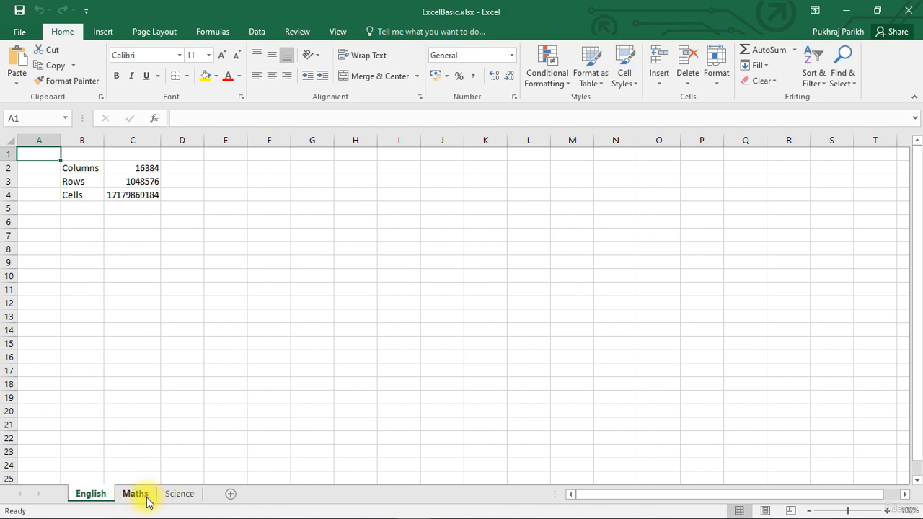
Step: Add a new sheet directly after English and name it Arts
{"action": "left_click", "coordinate": [231, 494]}
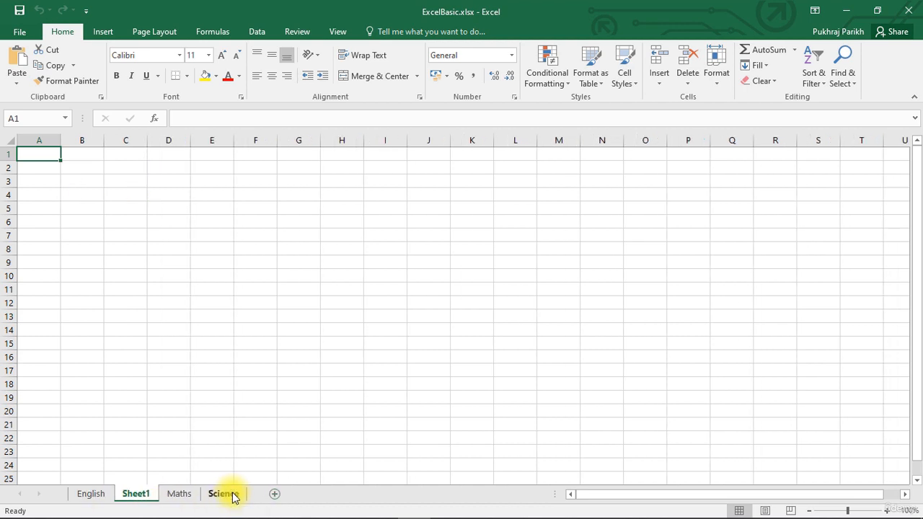
{"action": "double_click", "coordinate": [137, 494]}
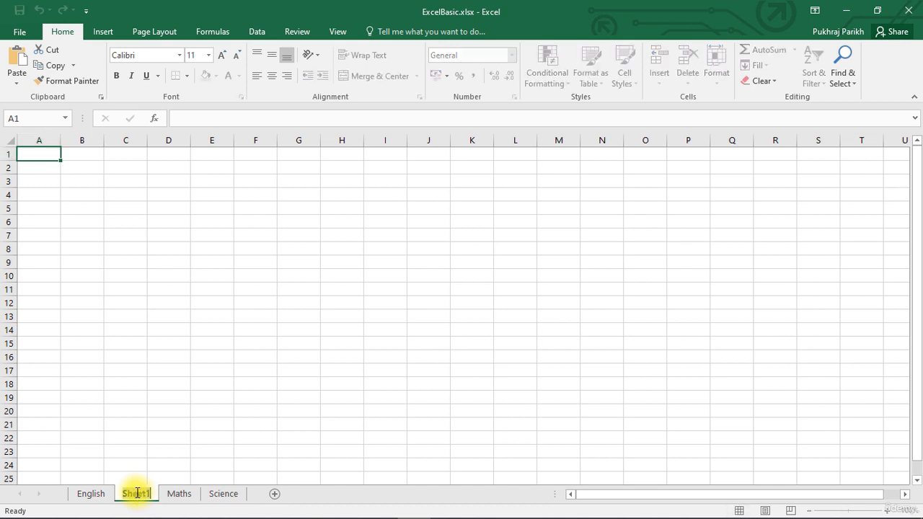
{"action": "type", "text": "Arts"}
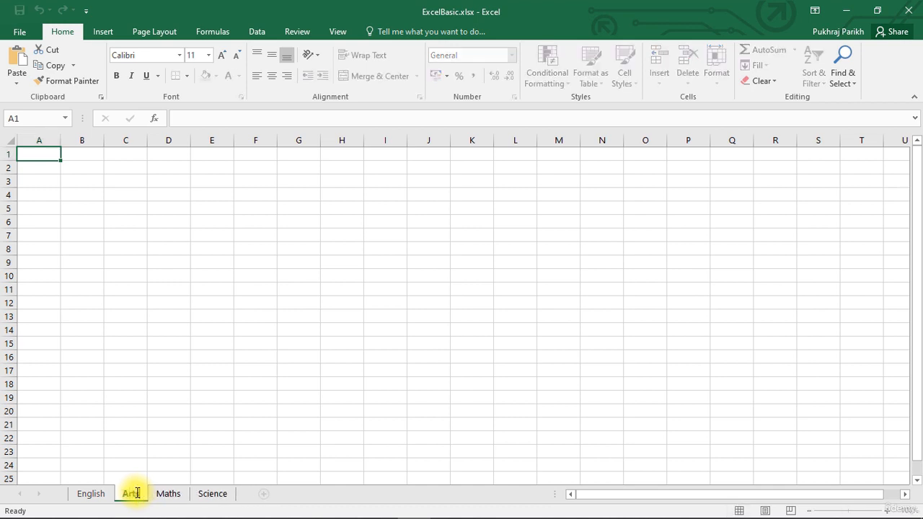
{"action": "left_click", "coordinate": [170, 451]}
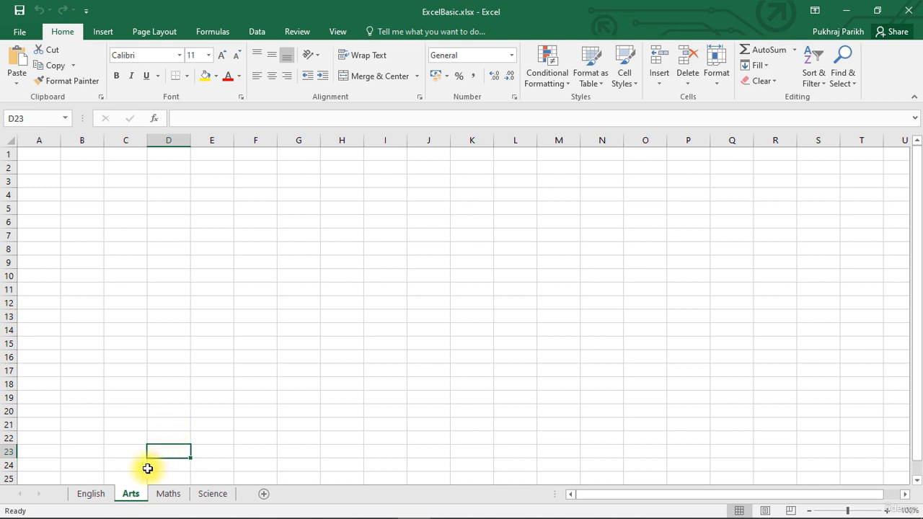
Step: View the English, Arts and Maths sheets in turn
{"action": "left_click", "coordinate": [97, 495]}
{"action": "left_click", "coordinate": [128, 497]}
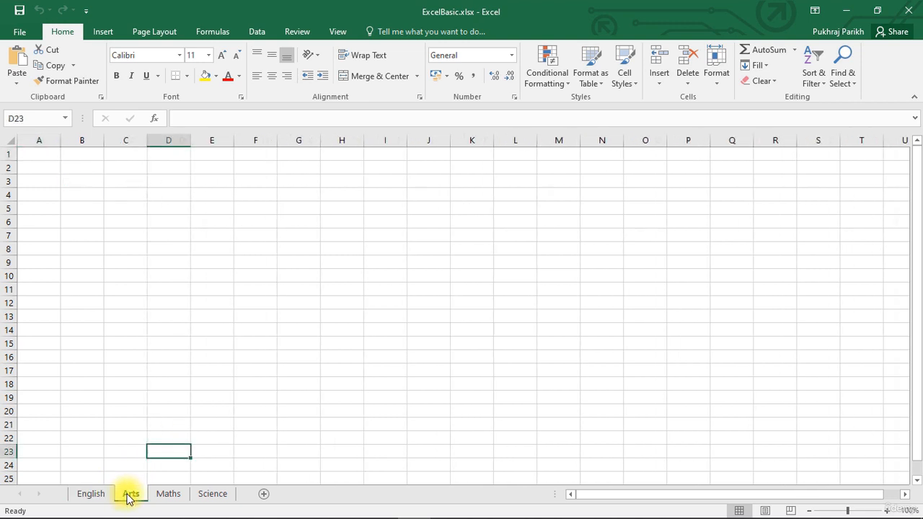
{"action": "left_click", "coordinate": [170, 496]}
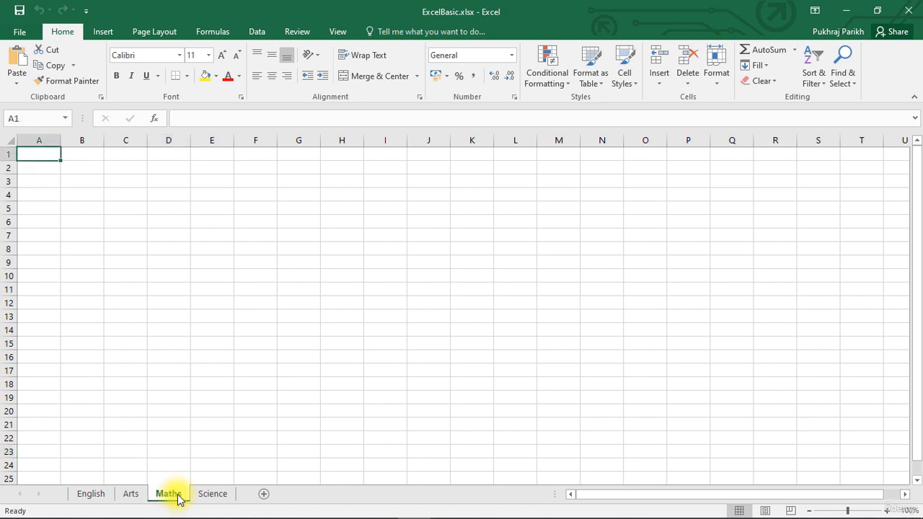
Step: Insert a blank sheet directly after Maths and delete that sheet again
{"action": "left_click", "coordinate": [263, 496]}
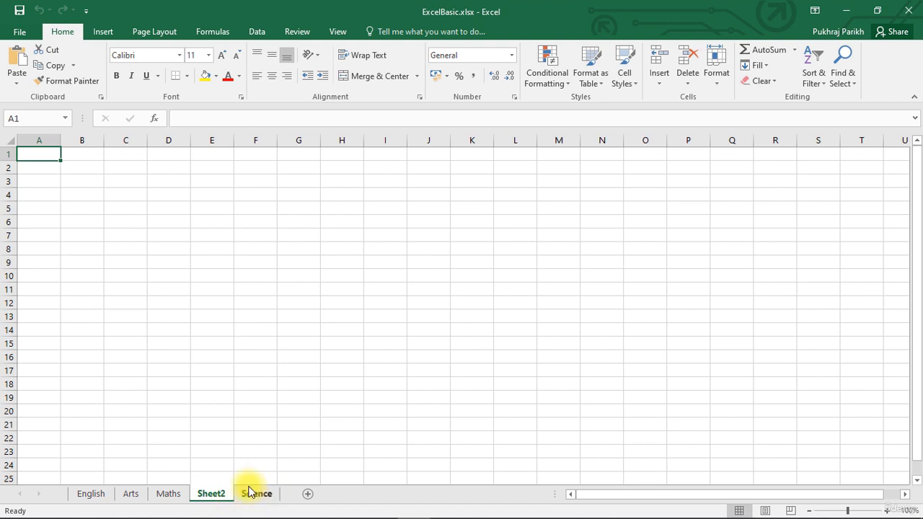
{"action": "right_click", "coordinate": [208, 496]}
{"action": "left_click", "coordinate": [207, 497]}
{"action": "right_click", "coordinate": [208, 496]}
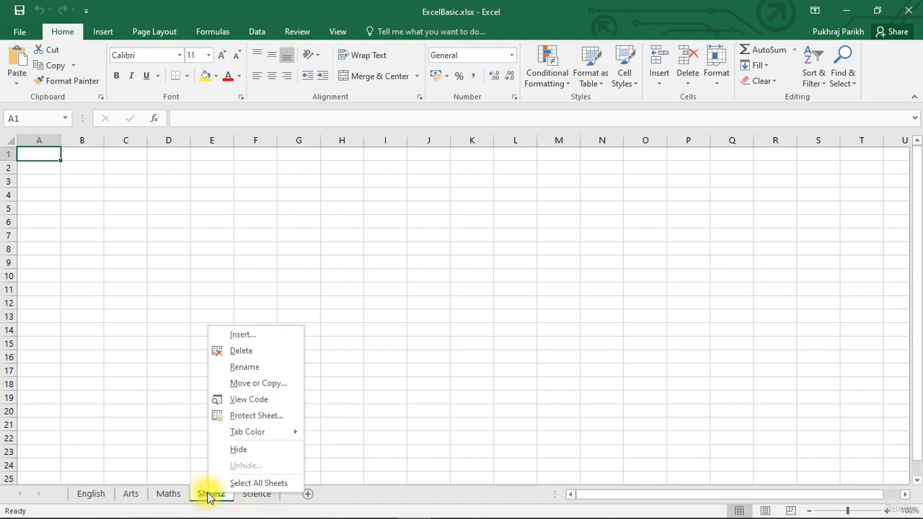
{"action": "left_click", "coordinate": [230, 352]}
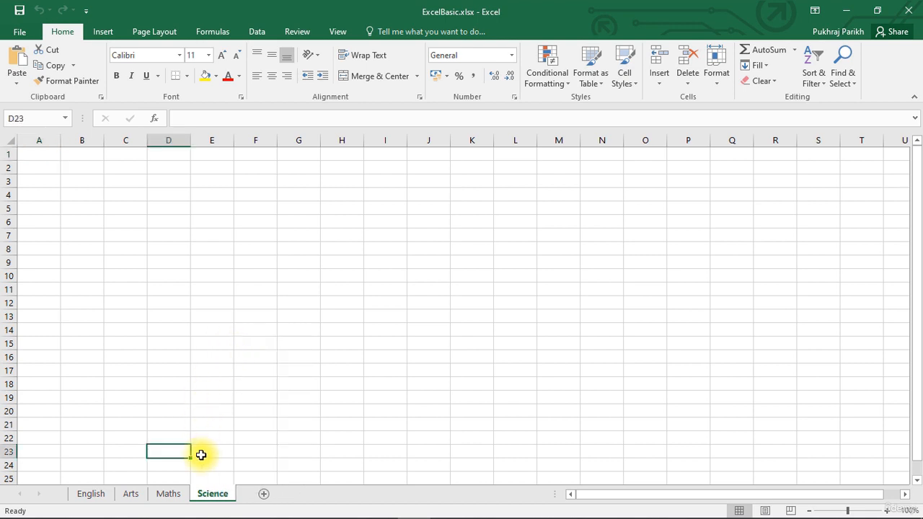
Step: Move the Maths sheet ahead of English so it is the first sheet in the workbook
{"action": "left_click", "coordinate": [169, 493]}
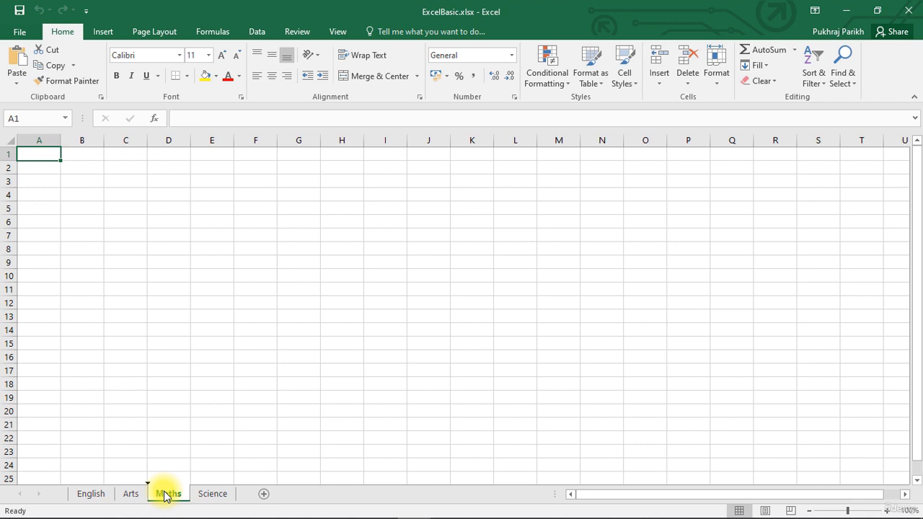
{"action": "left_click_drag", "start_coordinate": [166, 493], "coordinate": [66, 490]}
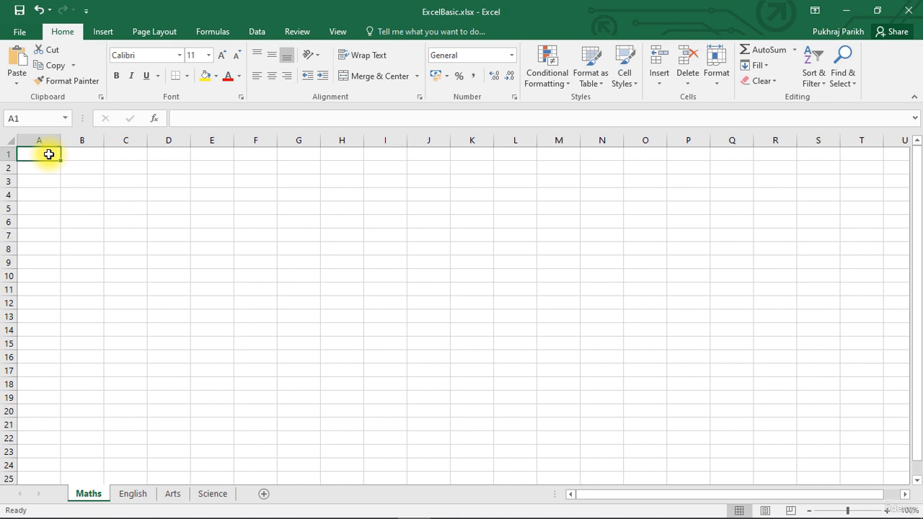
Step: Enter the column headings Name in A1 and Marks in B1 on the Maths sheet
{"action": "type", "text": "Name"}
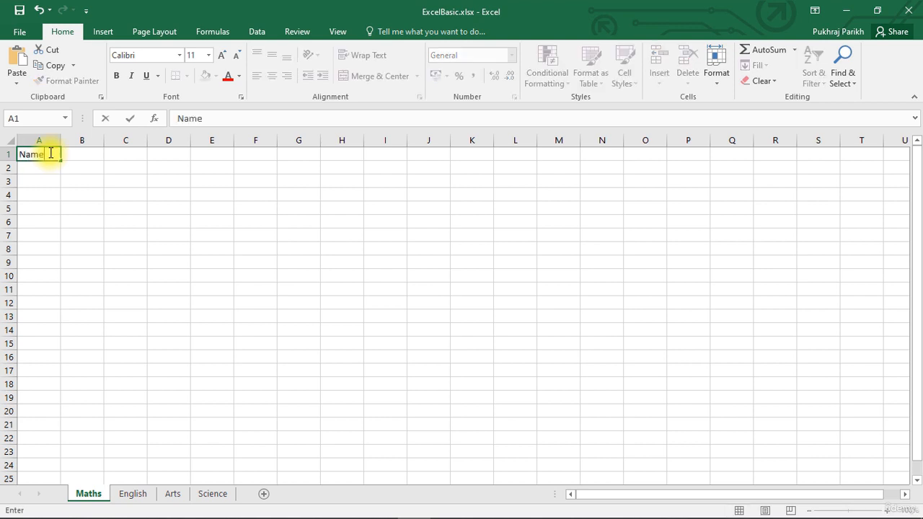
{"action": "key", "text": "Tab"}
{"action": "type", "text": "M"}
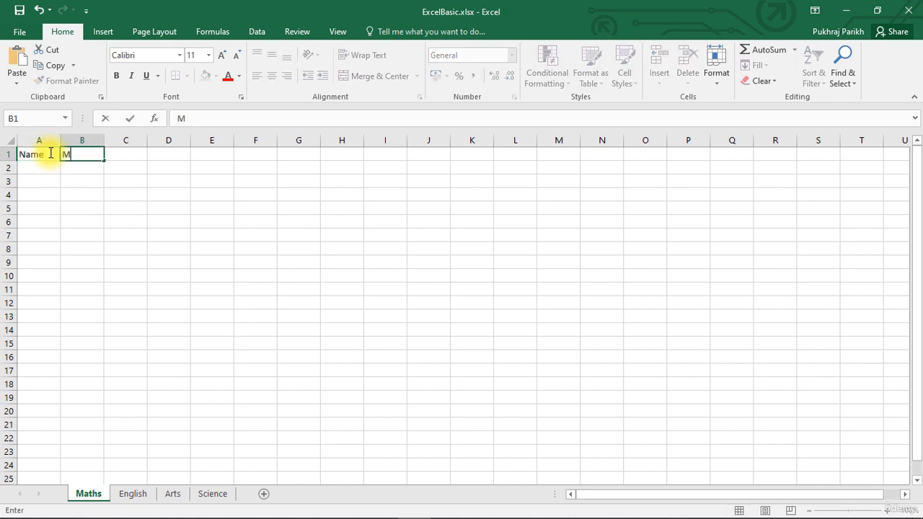
{"action": "type", "text": "arks"}
{"action": "key", "text": "Return"}
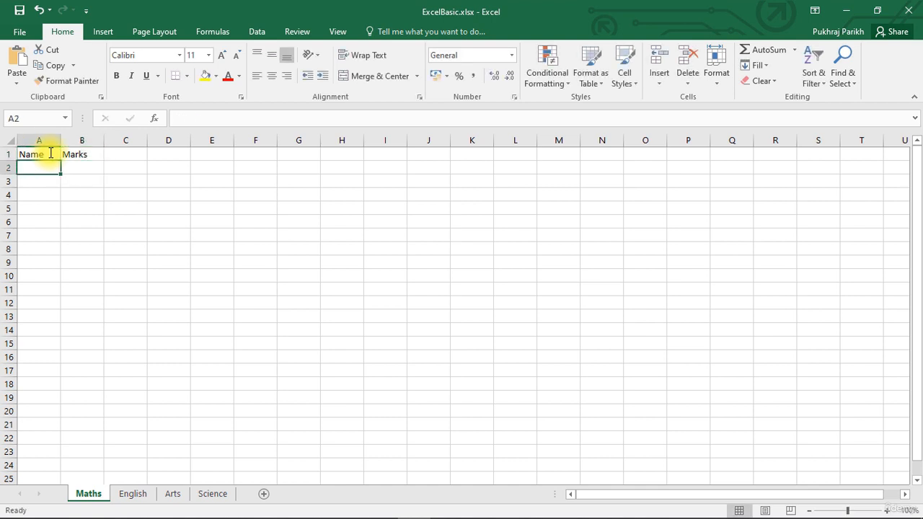
Step: Fill the Name column with A, B and D in cells A2 to A4
{"action": "type", "text": "A"}
{"action": "key", "text": "Return"}
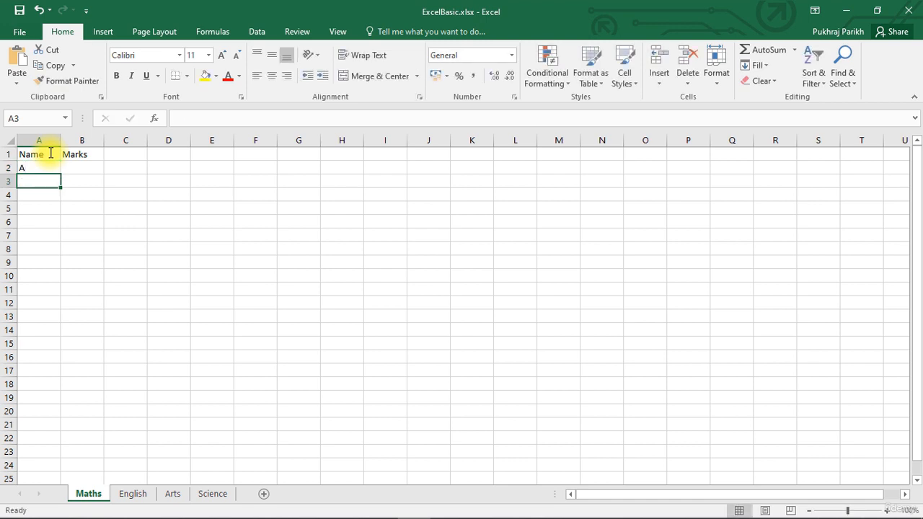
{"action": "type", "text": "B"}
{"action": "key", "text": "Return"}
{"action": "type", "text": "D"}
{"action": "key", "text": "Up"}
Step: Fill the Marks column with 80, 82 and 85 in cells B2 to B4
{"action": "key", "text": "Up"}
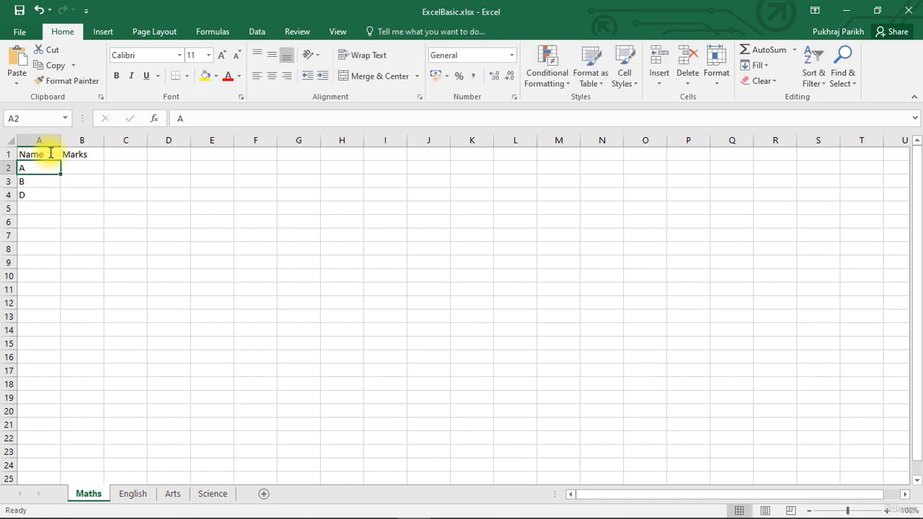
{"action": "key", "text": "Right"}
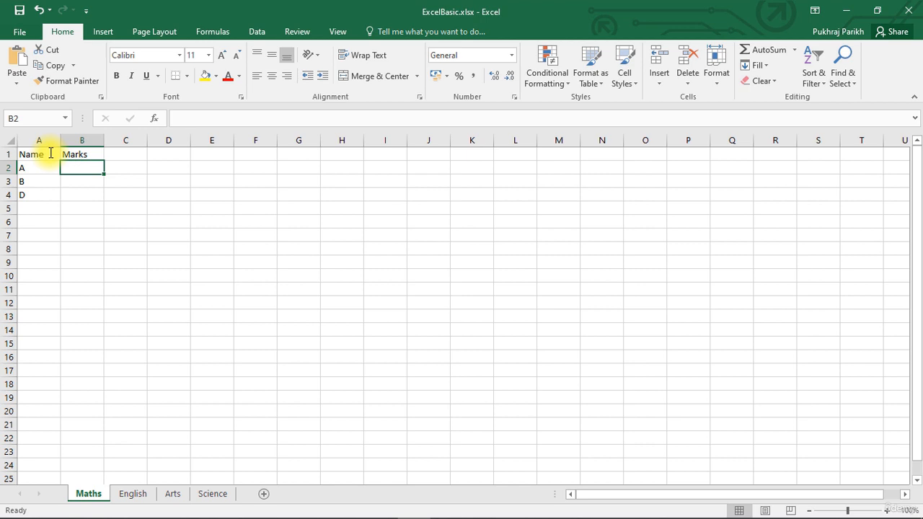
{"action": "type", "text": "80"}
{"action": "key", "text": "Return"}
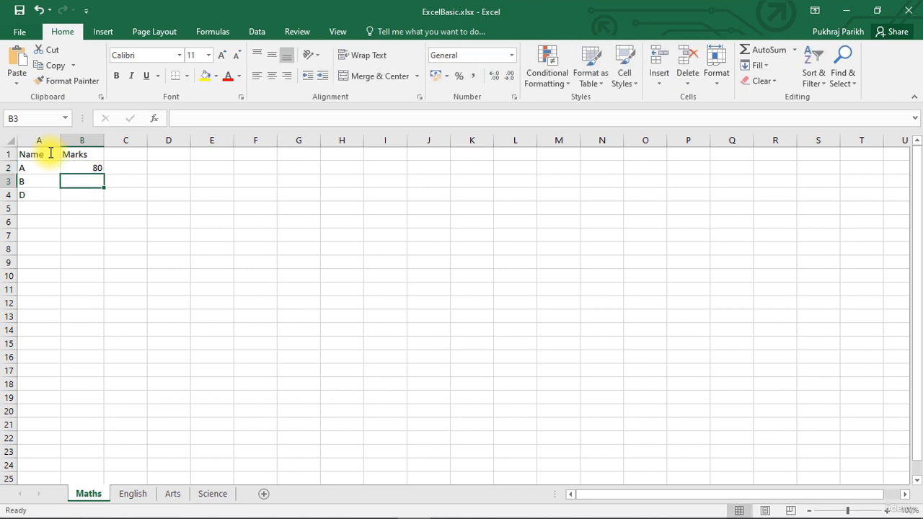
{"action": "type", "text": "82"}
{"action": "key", "text": "Return"}
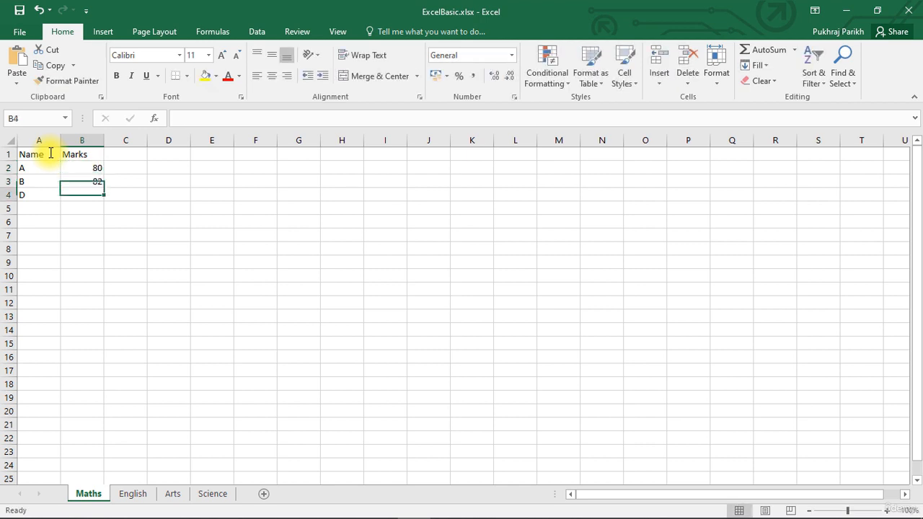
{"action": "type", "text": "85"}
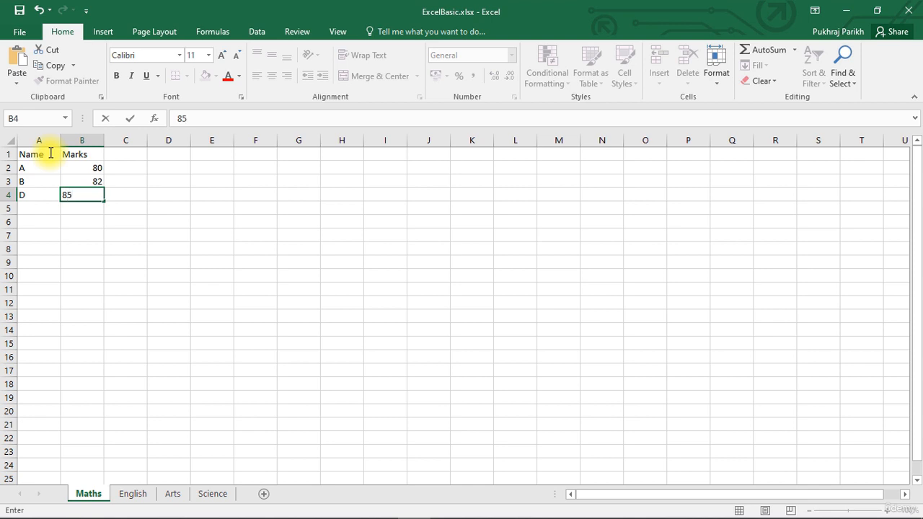
{"action": "left_click", "coordinate": [32, 207]}
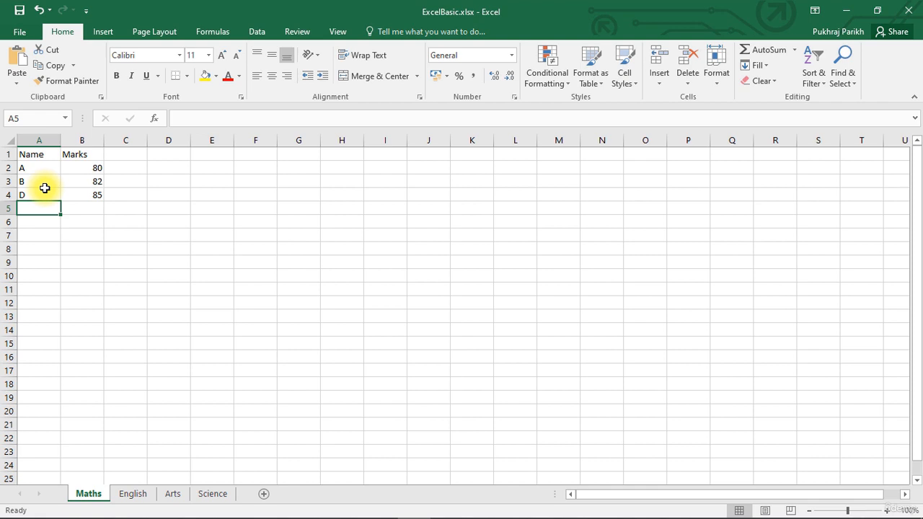
Step: Insert a row above the D entry and fill it with the name C and the mark 75
{"action": "right_click", "coordinate": [8, 195]}
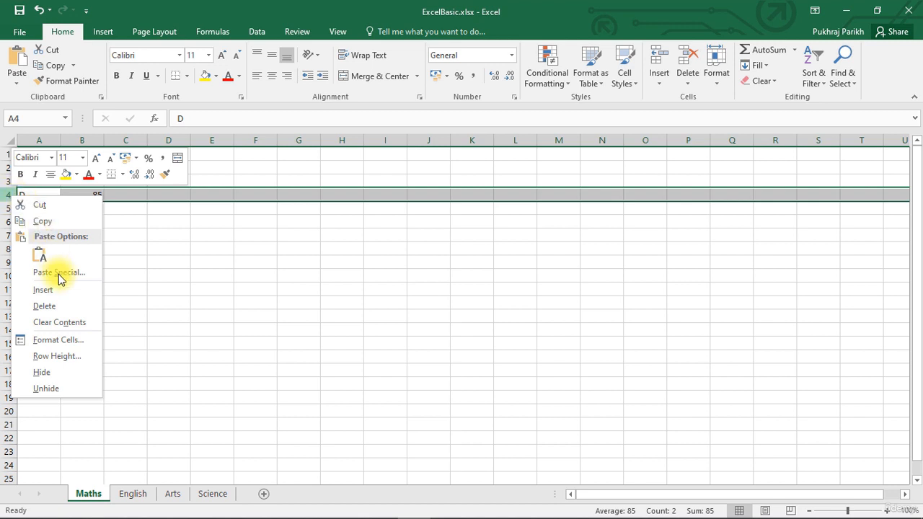
{"action": "left_click", "coordinate": [61, 296]}
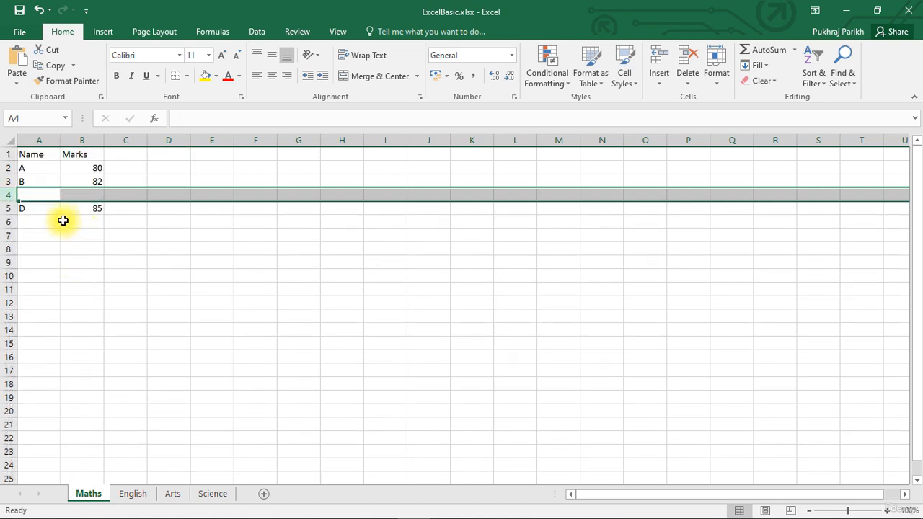
{"action": "left_click", "coordinate": [34, 197]}
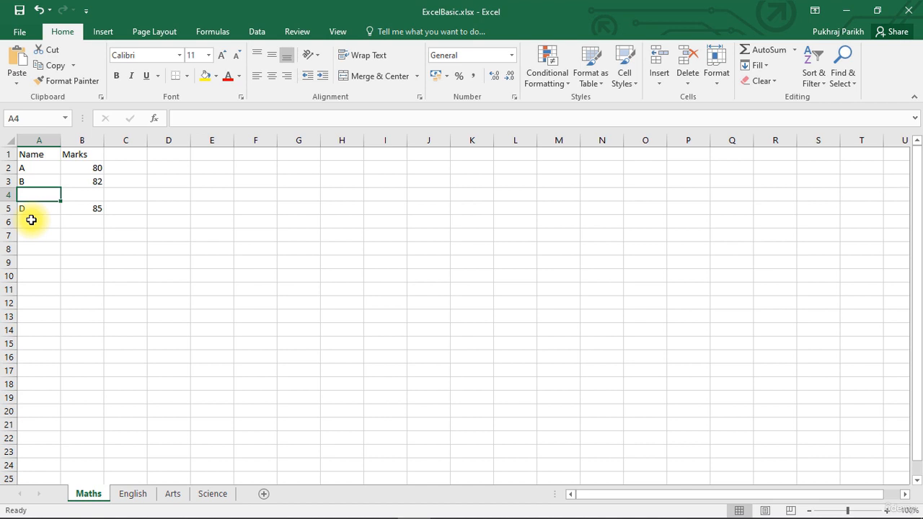
{"action": "type", "text": "C"}
{"action": "left_click", "coordinate": [88, 191]}
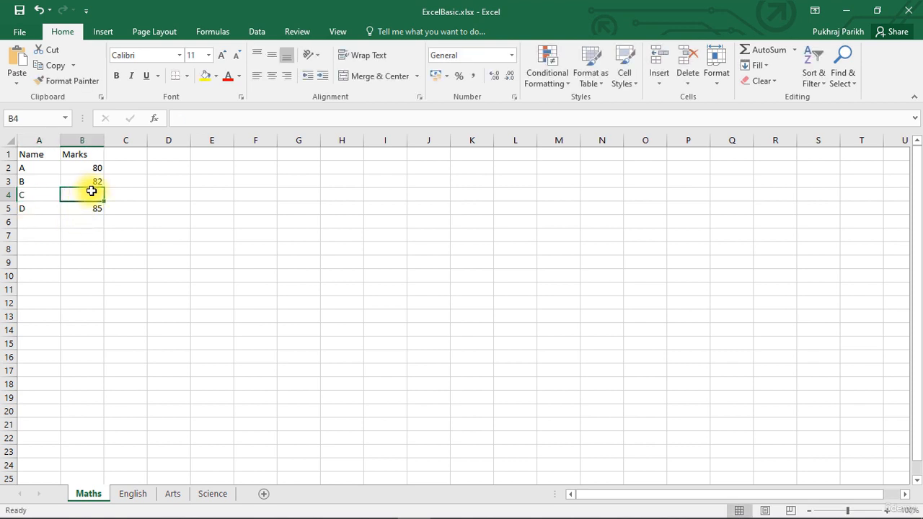
{"action": "type", "text": "75"}
{"action": "left_click", "coordinate": [125, 221]}
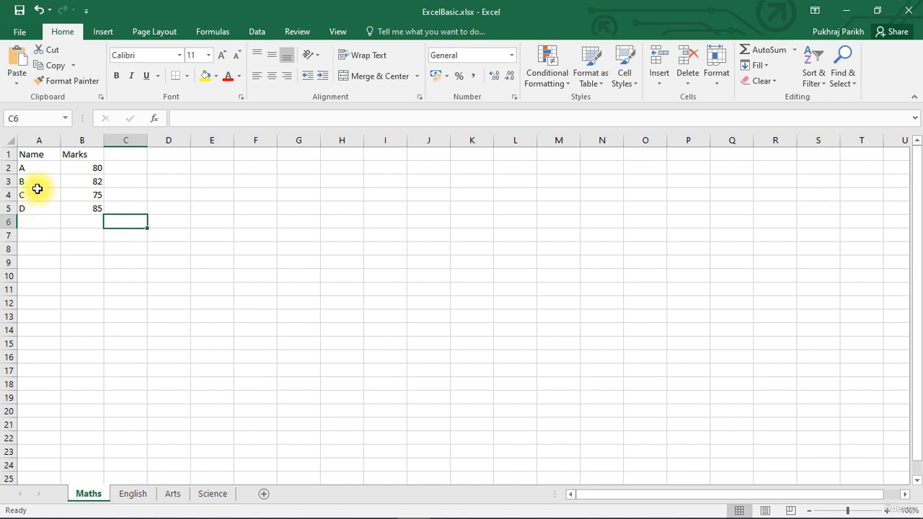
Step: Insert a column before the Name column and enter the heading Roll Number in A1
{"action": "right_click", "coordinate": [38, 137]}
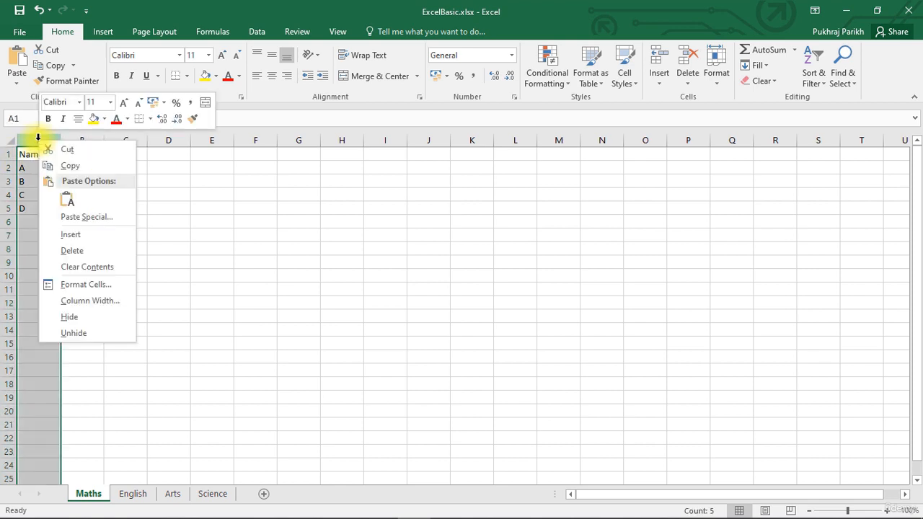
{"action": "left_click", "coordinate": [70, 235]}
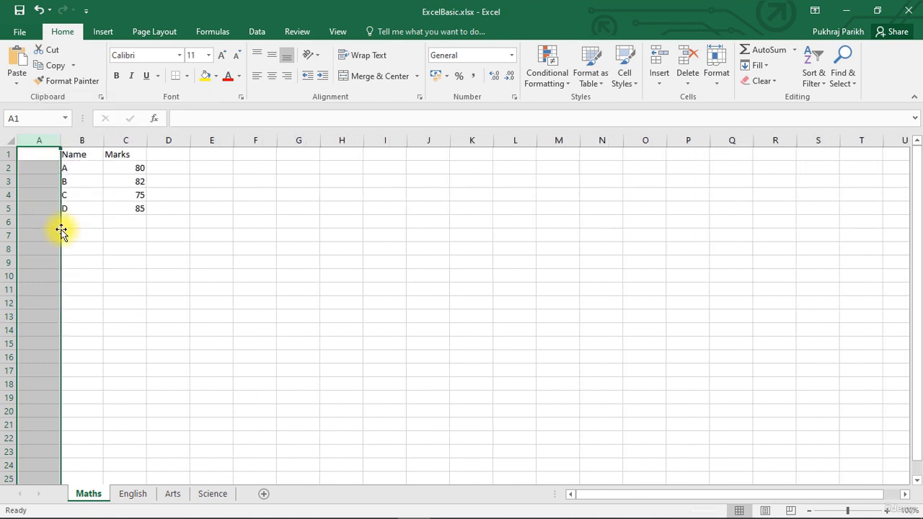
{"action": "left_click", "coordinate": [44, 156]}
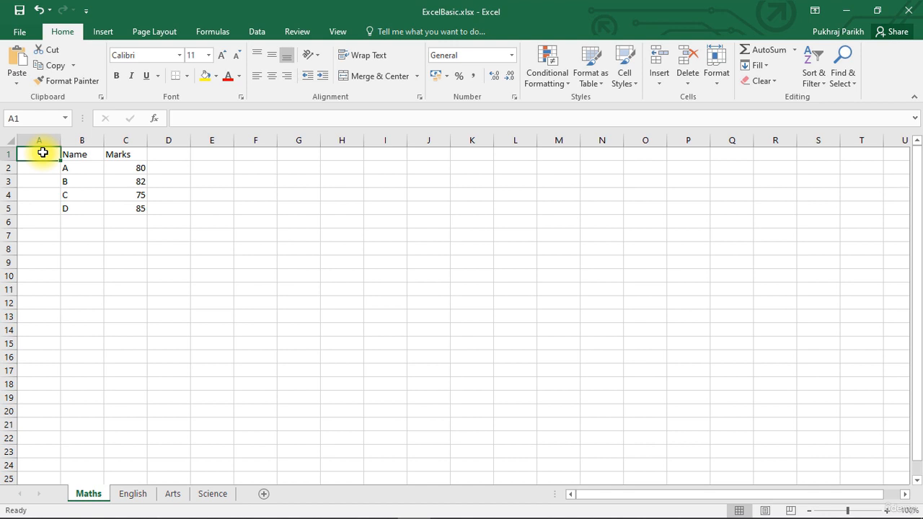
{"action": "type", "text": "Roll"}
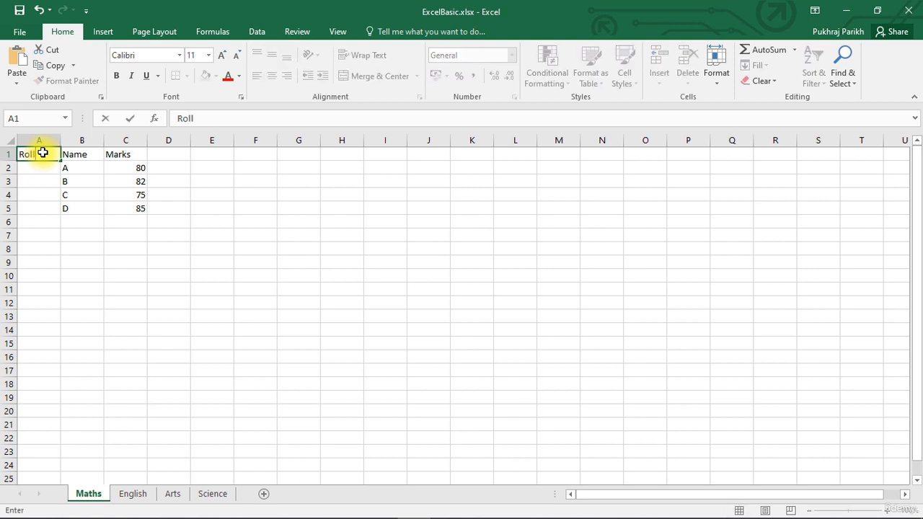
{"action": "type", "text": " Number"}
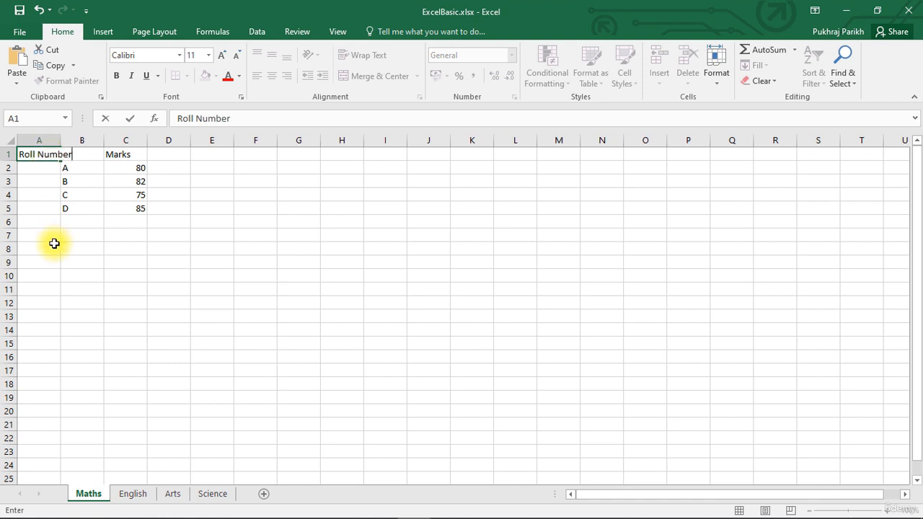
{"action": "left_click", "coordinate": [54, 243]}
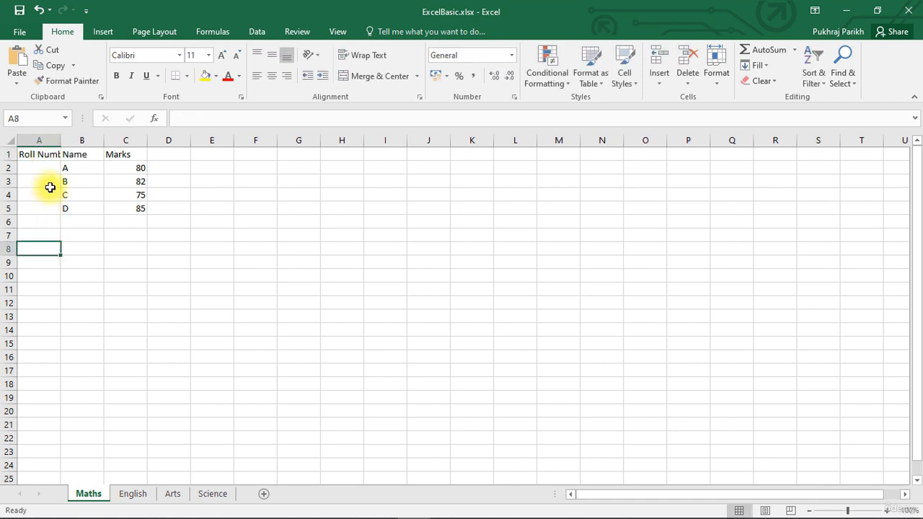
Step: Fill the Roll Number column with 1, 2, 3 and 4 in cells A2 to A5
{"action": "left_click", "coordinate": [41, 167]}
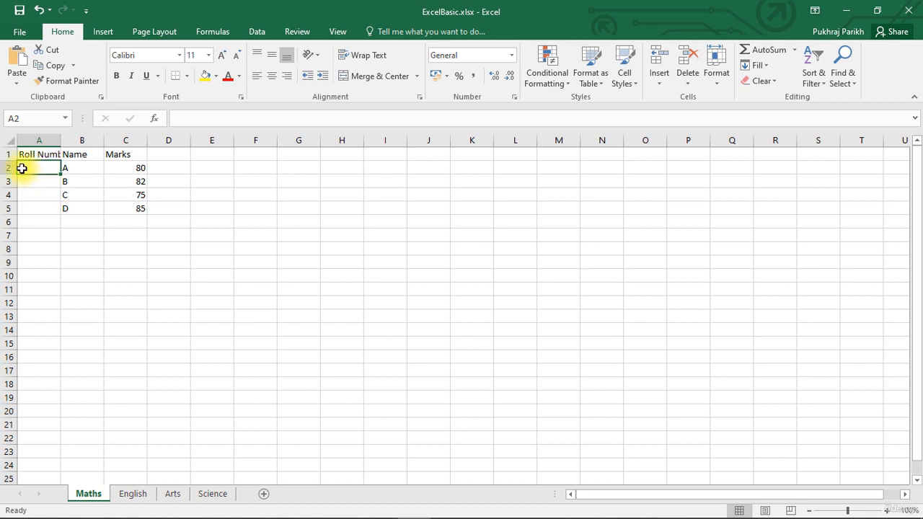
{"action": "type", "text": "1"}
{"action": "left_click", "coordinate": [29, 182]}
{"action": "type", "text": "2"}
{"action": "left_click", "coordinate": [32, 197]}
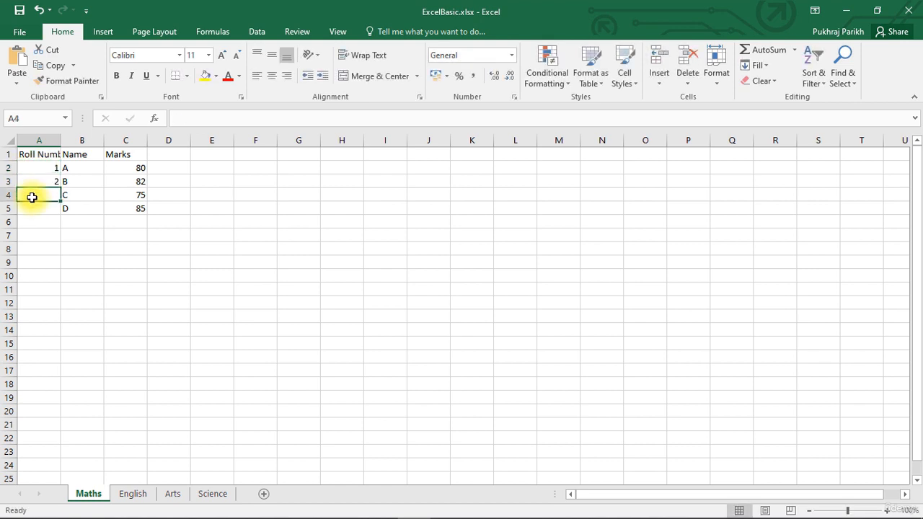
{"action": "type", "text": "3"}
{"action": "left_click", "coordinate": [36, 209]}
{"action": "type", "text": "4"}
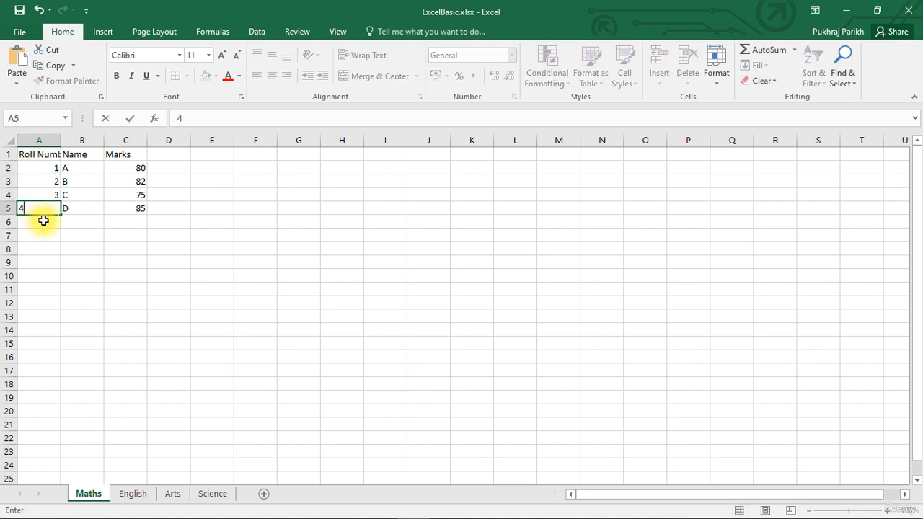
{"action": "left_click", "coordinate": [44, 231]}
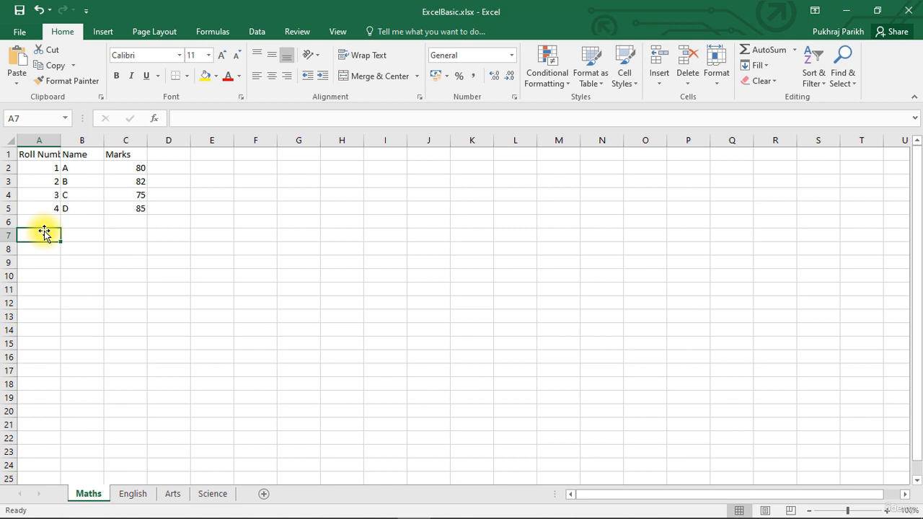
Step: Widen column A manually to about twice its width so the full Roll Number heading fits
{"action": "left_click", "coordinate": [35, 156]}
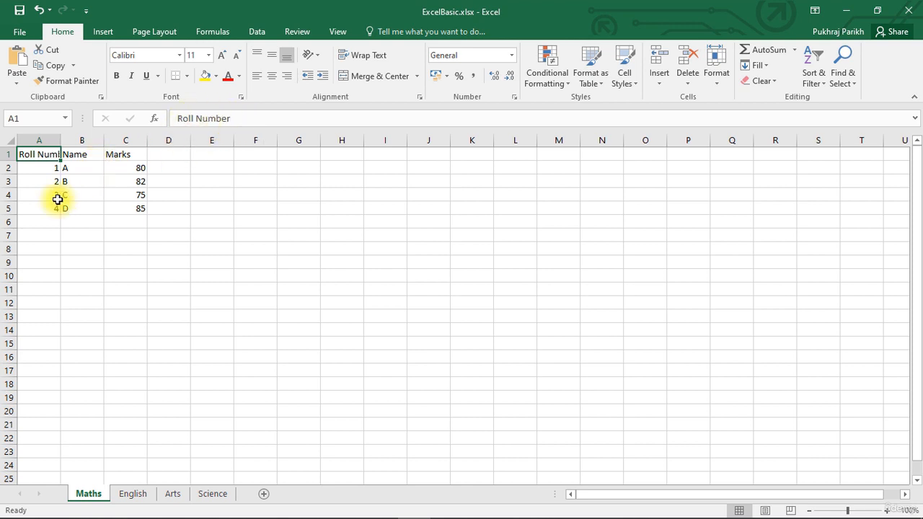
{"action": "left_click", "coordinate": [45, 246]}
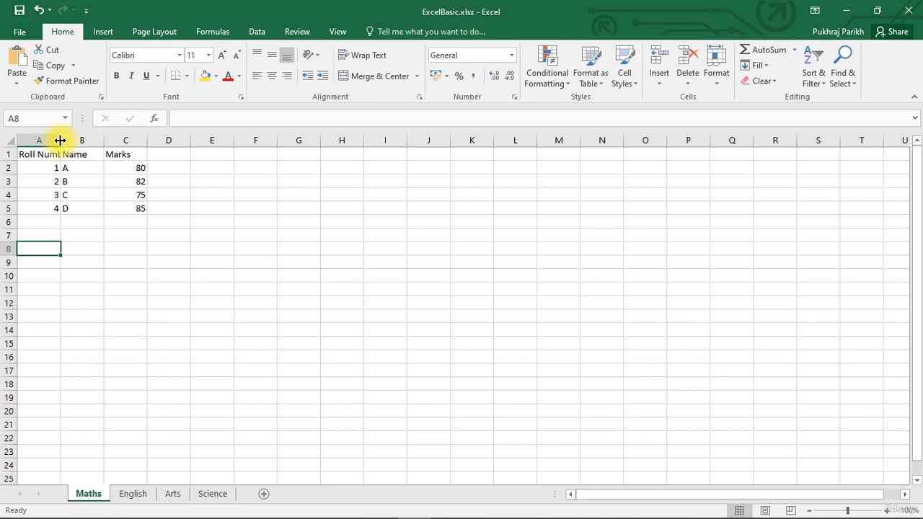
{"action": "left_click_drag", "start_coordinate": [60, 140], "coordinate": [59, 140]}
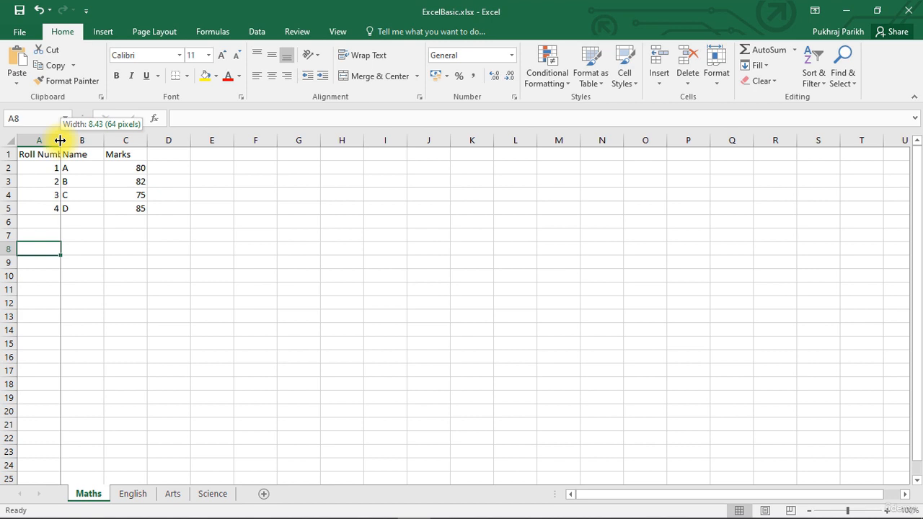
{"action": "left_click_drag", "start_coordinate": [61, 140], "coordinate": [109, 141]}
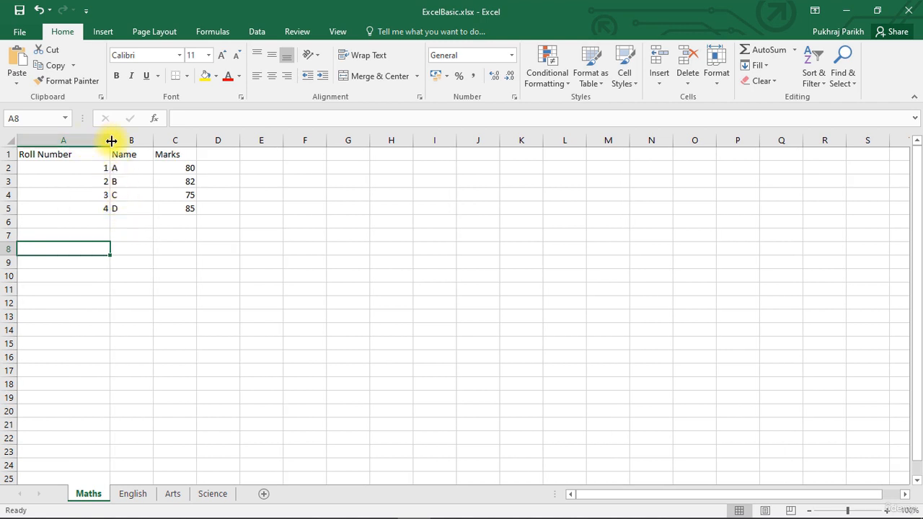
{"action": "left_click", "coordinate": [91, 181]}
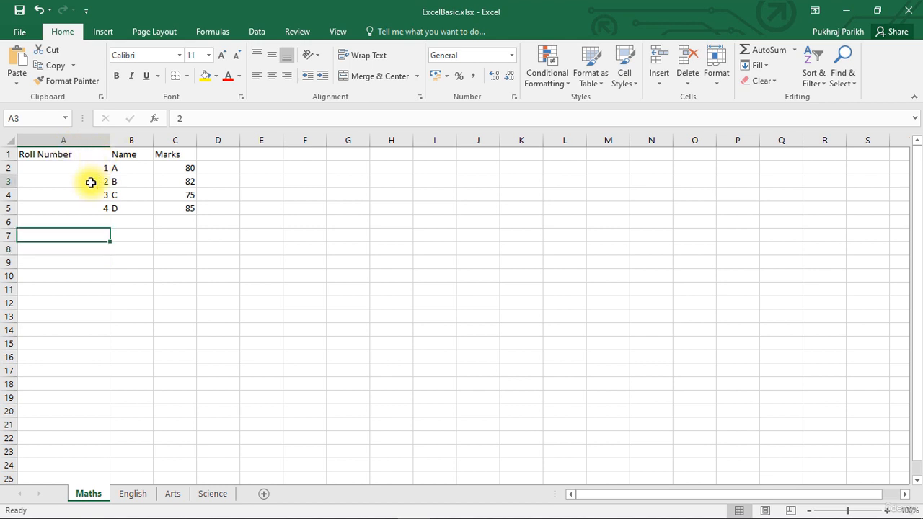
Step: AutoFit the width of column A to its Roll Number heading
{"action": "left_click", "coordinate": [82, 167]}
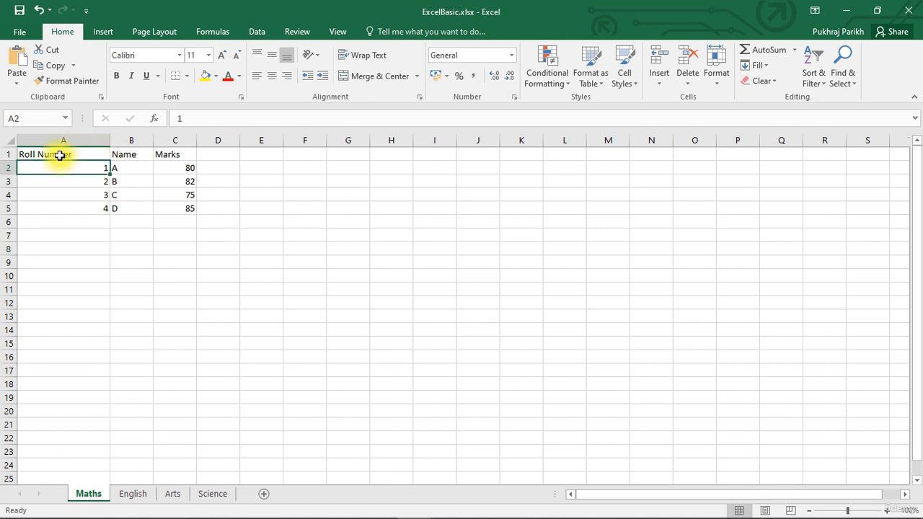
{"action": "left_click", "coordinate": [61, 154]}
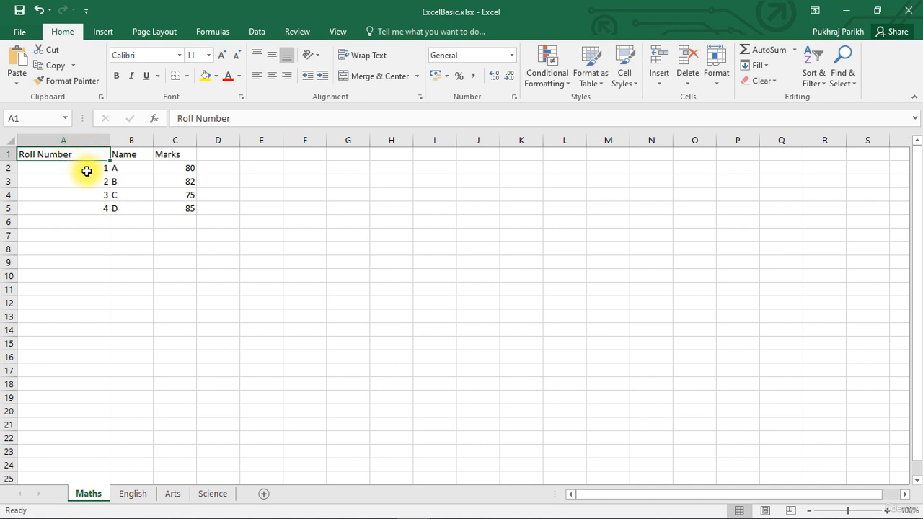
{"action": "double_click", "coordinate": [110, 139]}
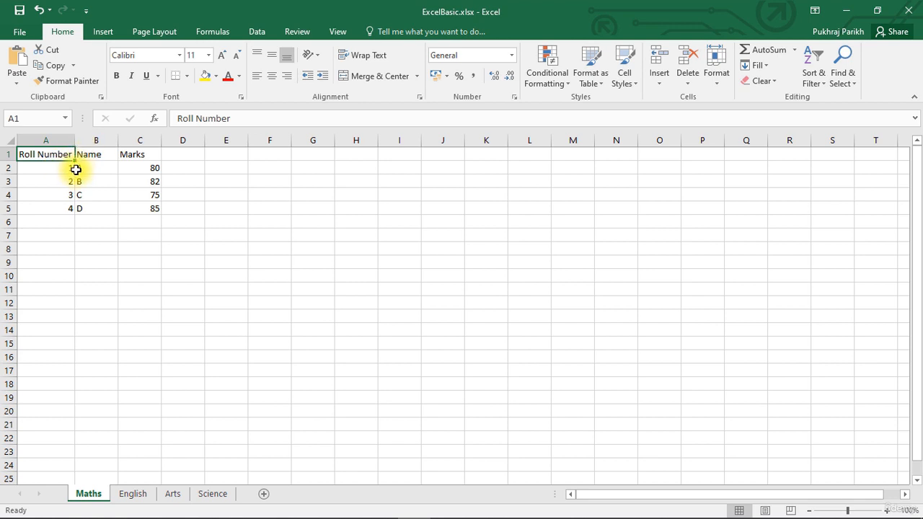
Step: Increase the height of heading row 1 manually and AutoFit the row height back to its contents
{"action": "left_click", "coordinate": [48, 207]}
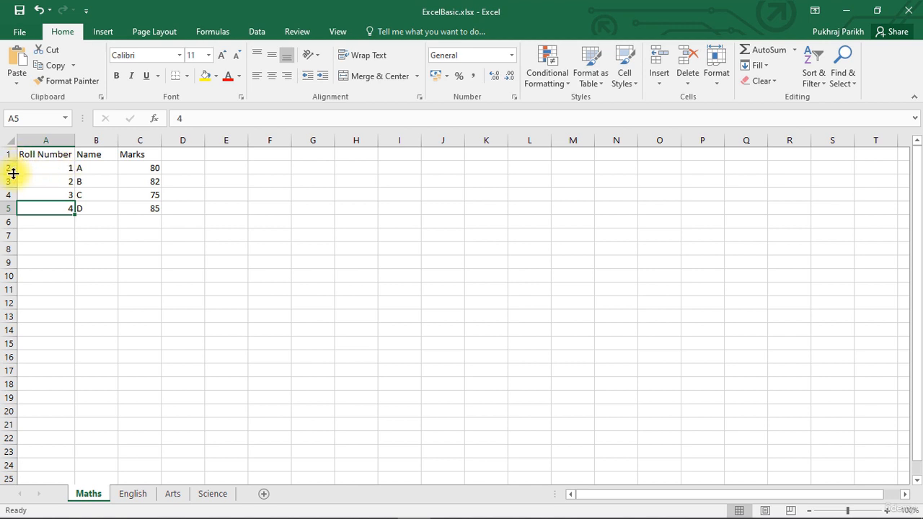
{"action": "mouse_move", "coordinate": [12, 173]}
{"action": "left_mouse_down"}
{"action": "mouse_move", "coordinate": [12, 160]}
{"action": "mouse_move", "coordinate": [12, 178]}
{"action": "left_mouse_up"}
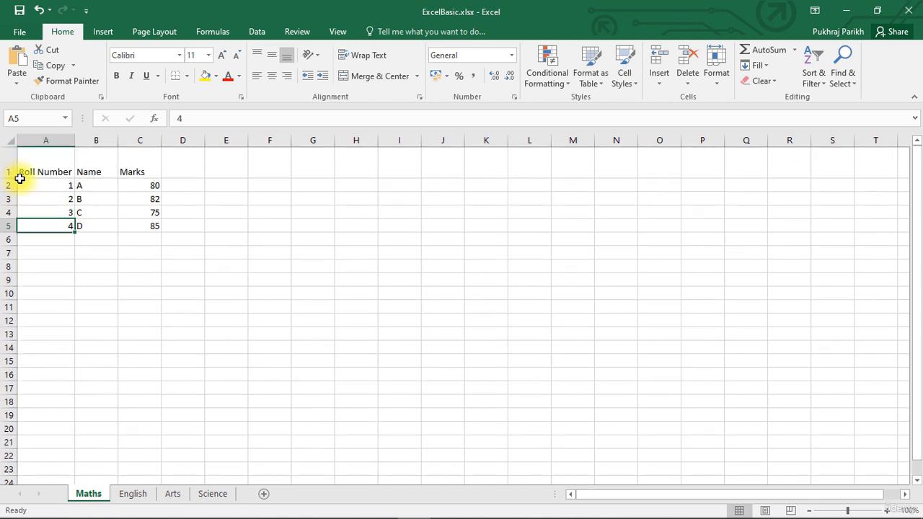
{"action": "left_click", "coordinate": [186, 199]}
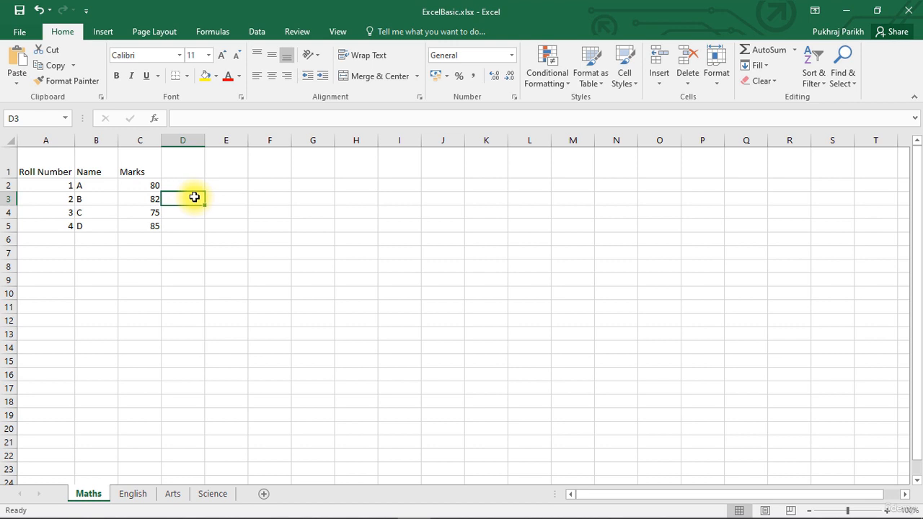
{"action": "double_click", "coordinate": [11, 177]}
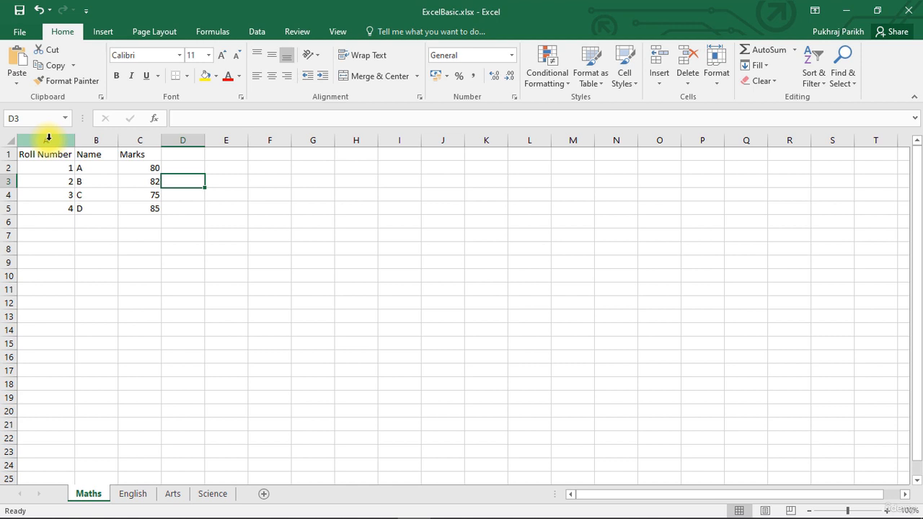
{"action": "left_click", "coordinate": [84, 196]}
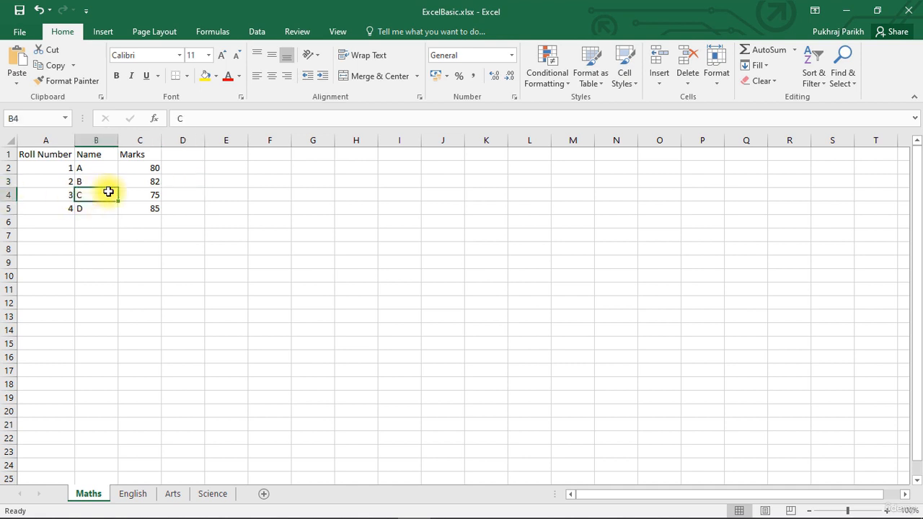
Step: Clear the contents of row 4, which holds student C's record, keeping the empty row in place
{"action": "left_click", "coordinate": [8, 194]}
{"action": "right_click", "coordinate": [9, 195]}
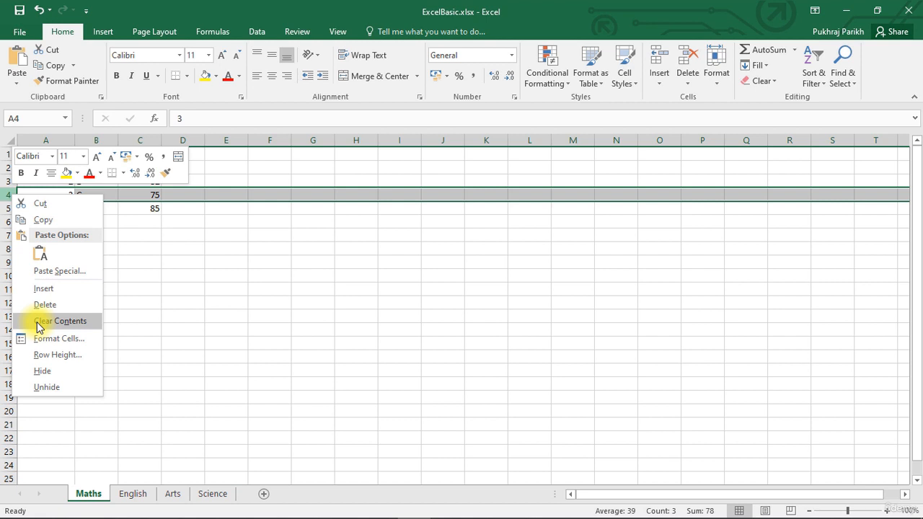
{"action": "left_click", "coordinate": [39, 328]}
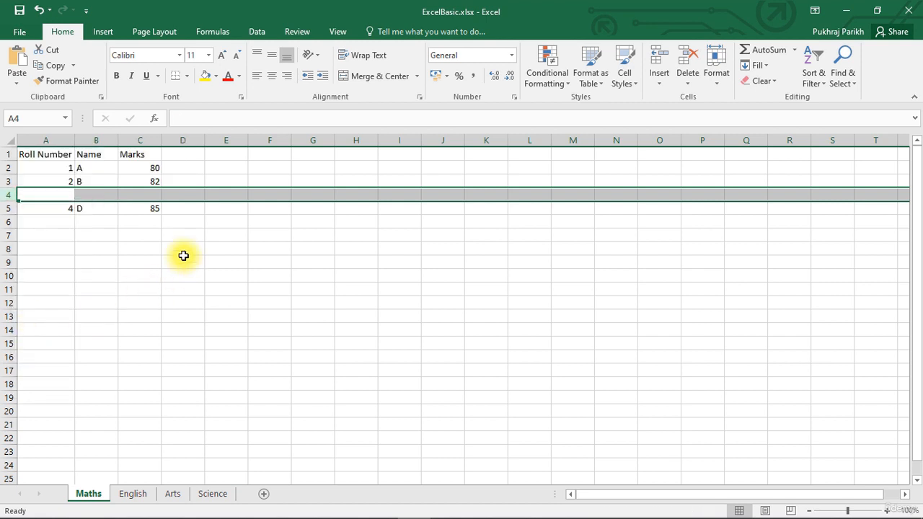
{"action": "left_click", "coordinate": [98, 233]}
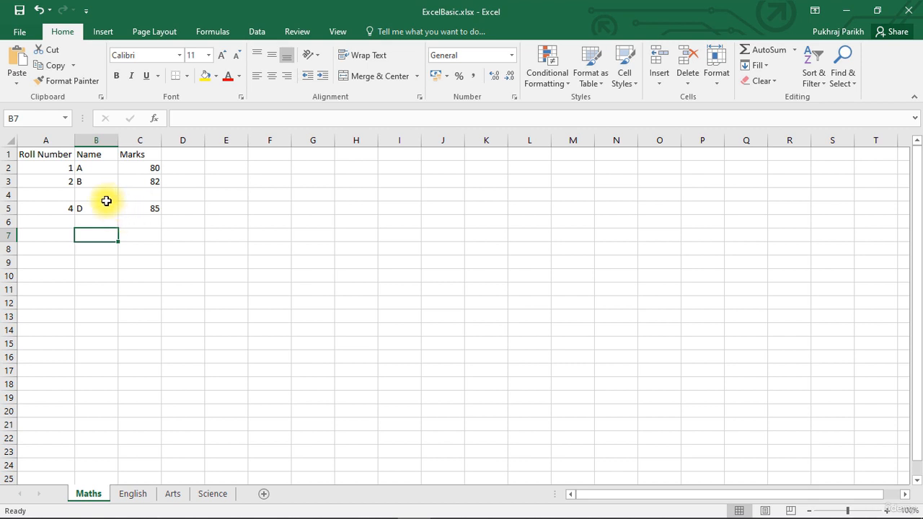
Step: Delete the emptied row 4 so the record of student D moves up
{"action": "right_click", "coordinate": [13, 196]}
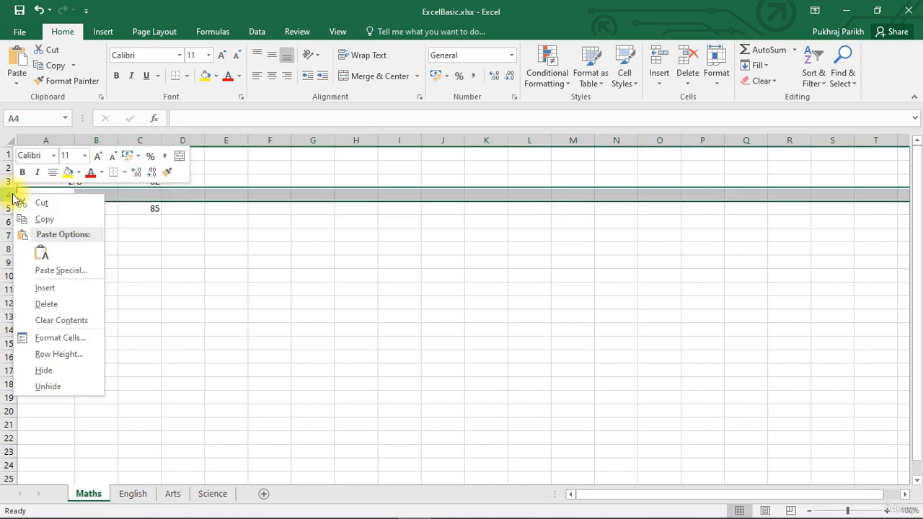
{"action": "left_click", "coordinate": [46, 306]}
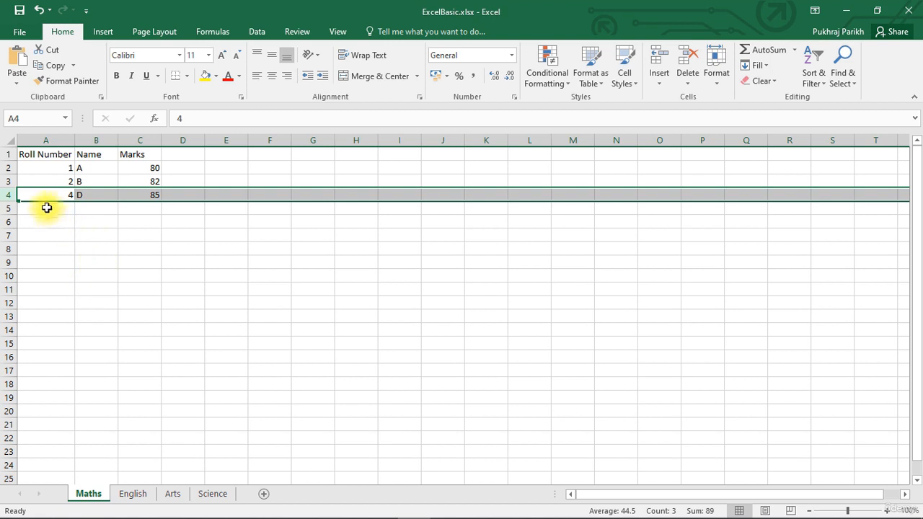
{"action": "left_click", "coordinate": [93, 209]}
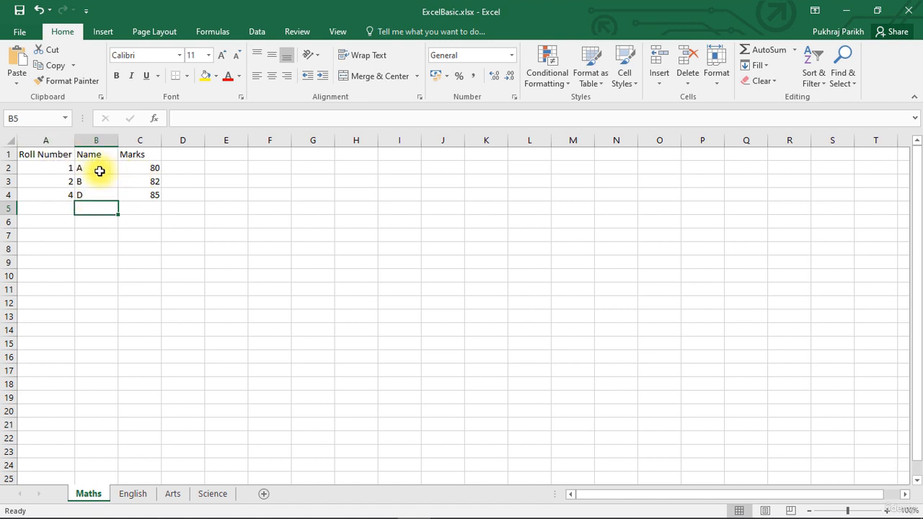
Step: Delete the entire Roll Number column from the Maths sheet
{"action": "right_click", "coordinate": [51, 139]}
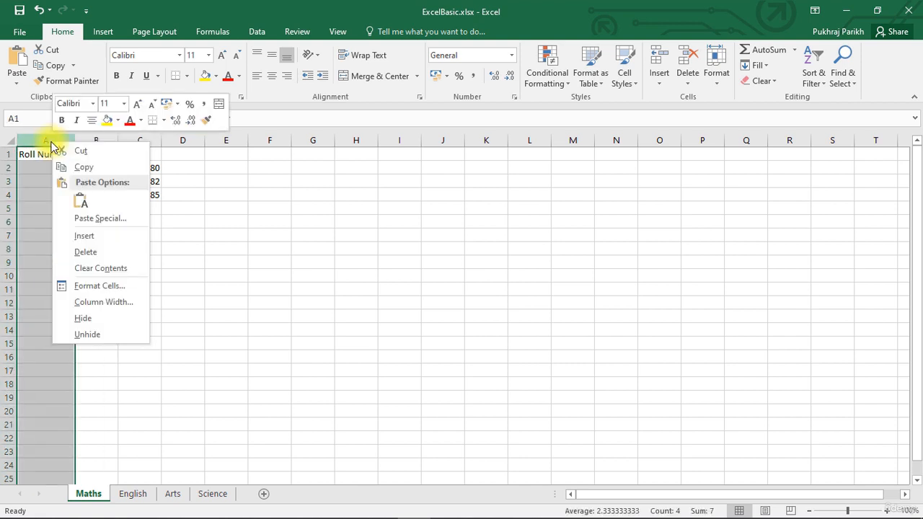
{"action": "left_click", "coordinate": [99, 252]}
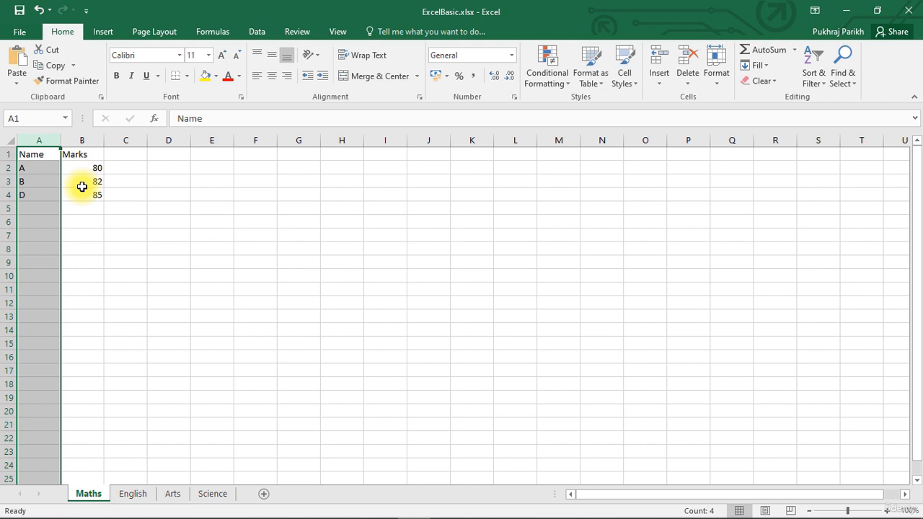
{"action": "left_click", "coordinate": [109, 181]}
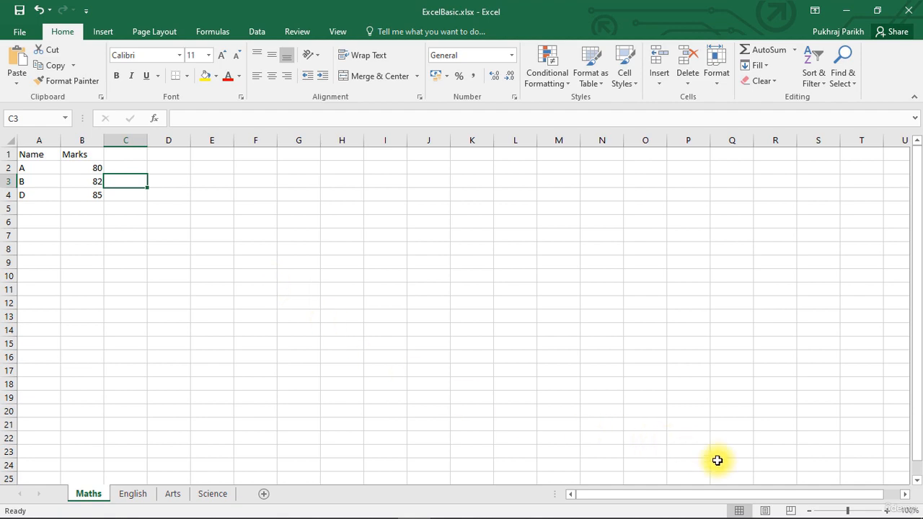
Step: Zoom the Maths sheet in to 170% to inspect the table at a larger size
{"action": "left_click", "coordinate": [889, 510]}
{"action": "left_click", "coordinate": [889, 511]}
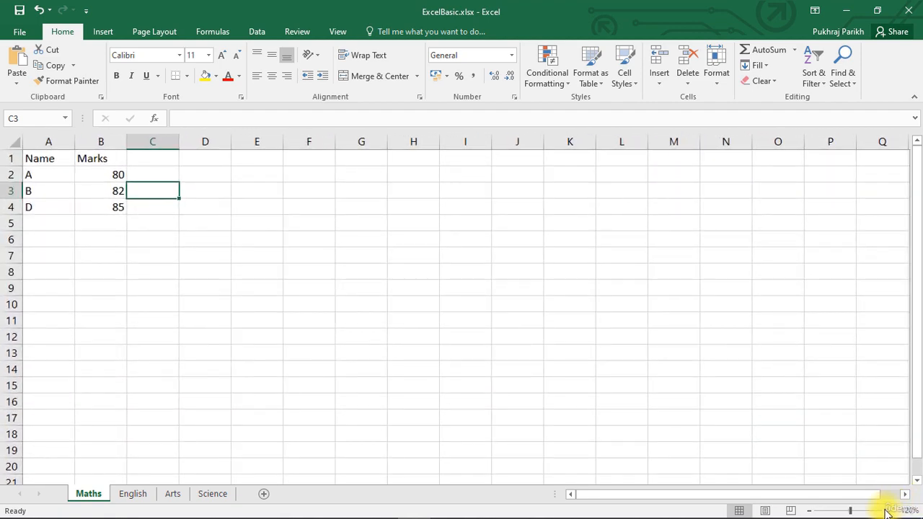
{"action": "left_click", "coordinate": [888, 510]}
{"action": "left_click", "coordinate": [889, 511]}
{"action": "left_click", "coordinate": [889, 511]}
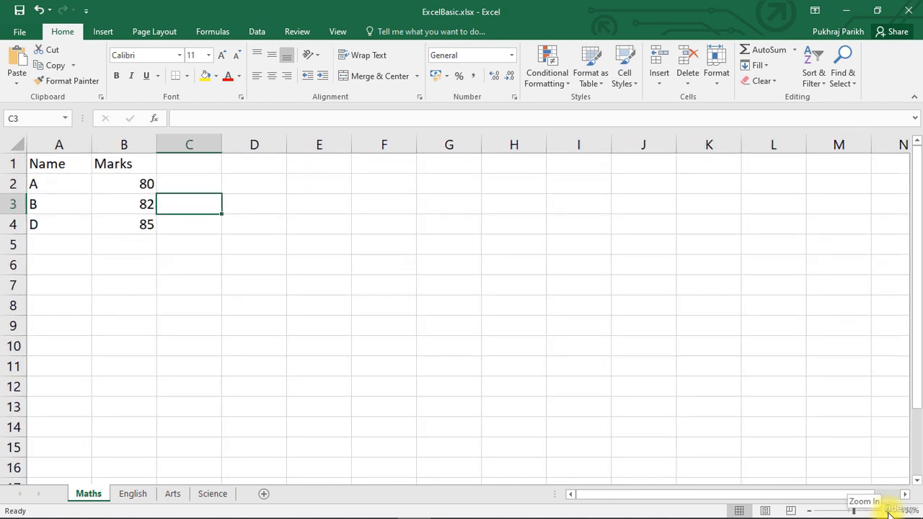
{"action": "left_click", "coordinate": [889, 511]}
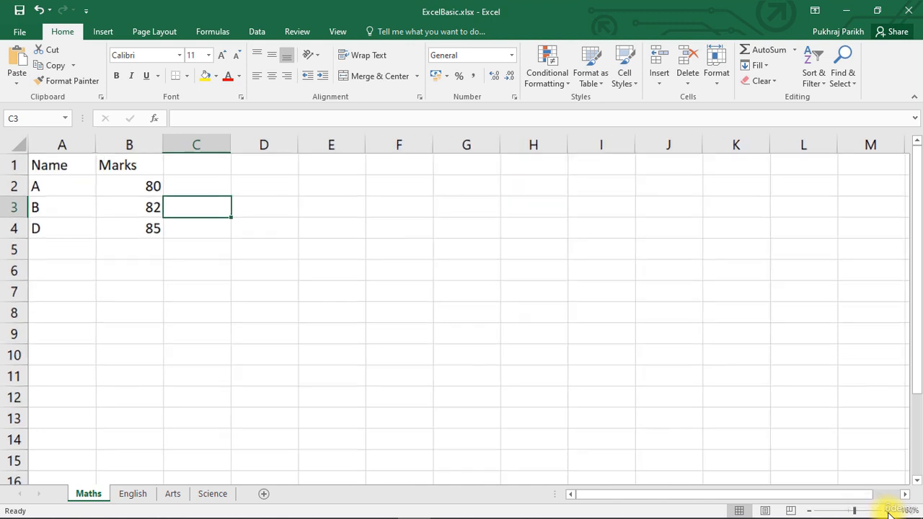
{"action": "left_click", "coordinate": [888, 510]}
{"action": "left_click", "coordinate": [889, 511]}
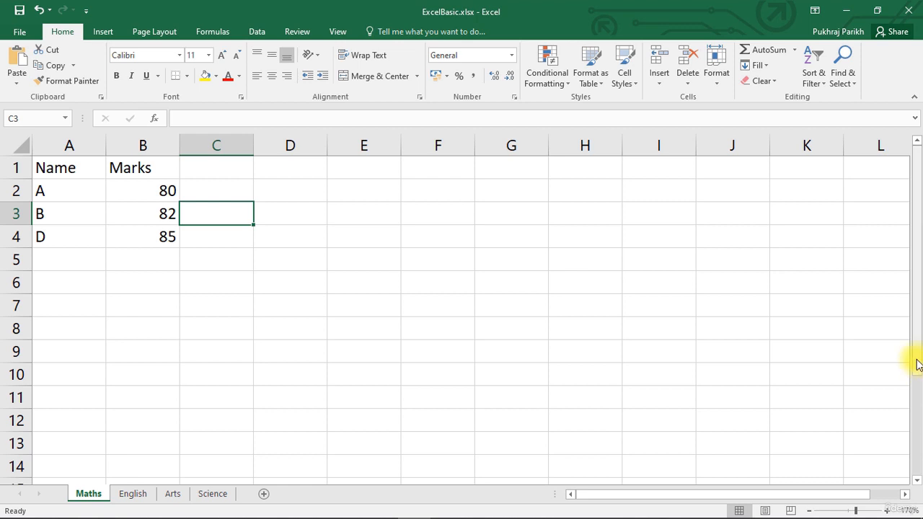
{"action": "left_click_drag", "start_coordinate": [917, 364], "coordinate": [916, 336]}
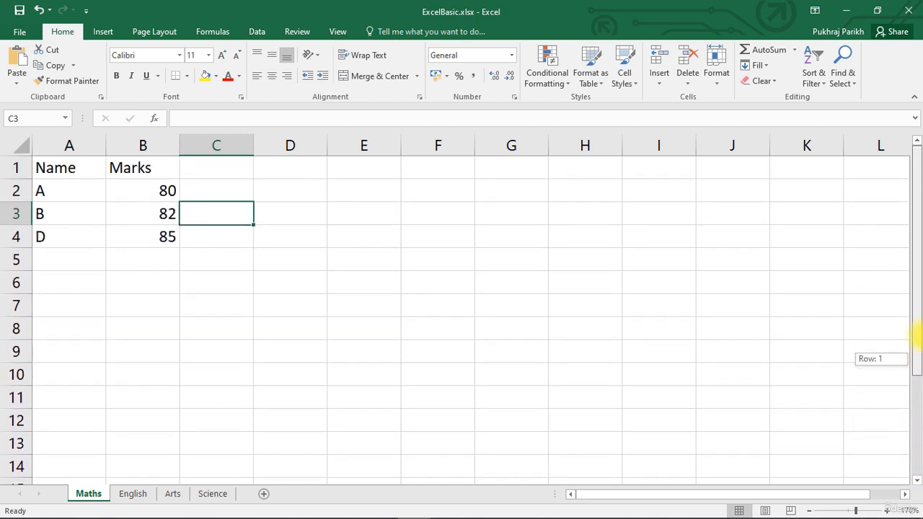
{"action": "left_click_drag", "start_coordinate": [804, 496], "coordinate": [766, 474]}
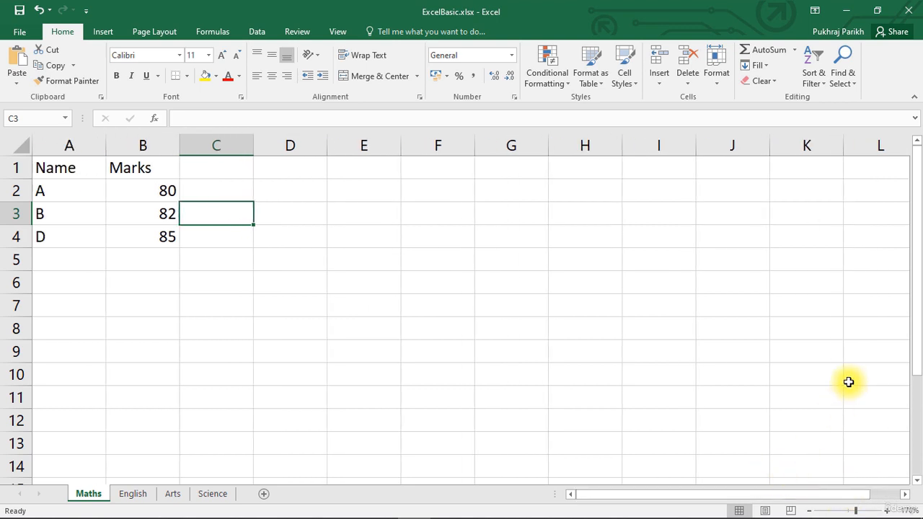
Step: Zoom the Maths sheet back out to 100%
{"action": "left_click", "coordinate": [809, 512]}
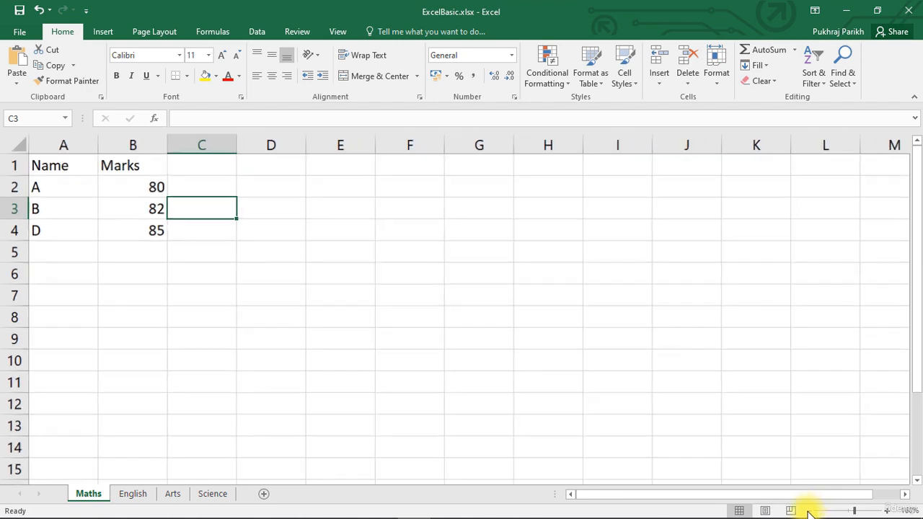
{"action": "left_click", "coordinate": [810, 512]}
{"action": "left_click", "coordinate": [809, 512]}
{"action": "left_click", "coordinate": [809, 512]}
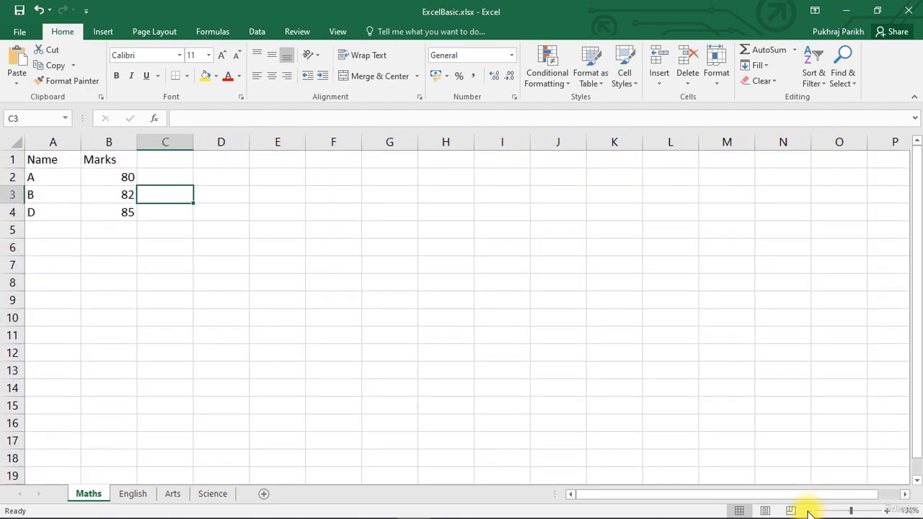
{"action": "left_click", "coordinate": [809, 512]}
{"action": "left_click", "coordinate": [810, 512]}
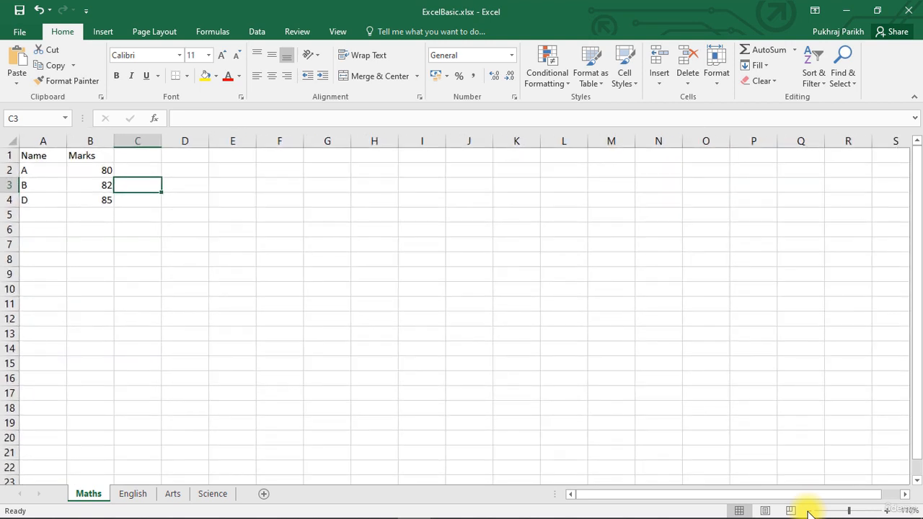
{"action": "left_click", "coordinate": [809, 512]}
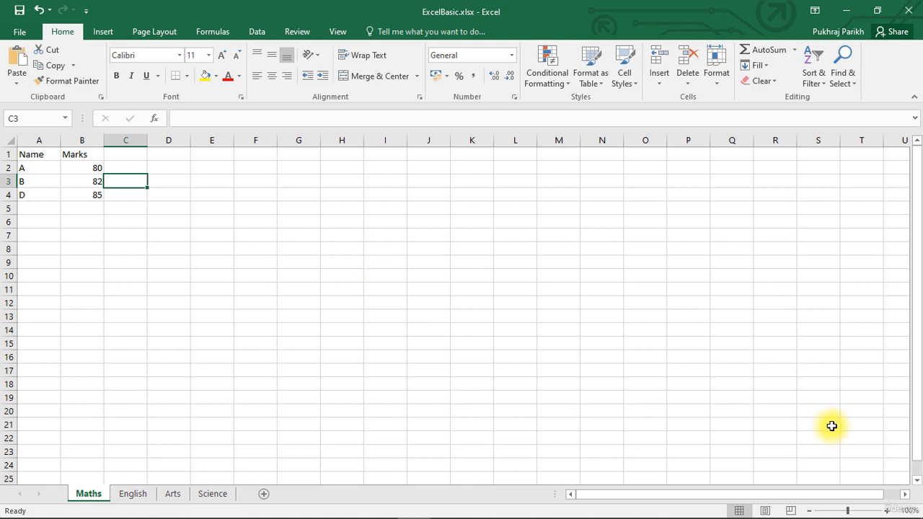
{"action": "mouse_move", "coordinate": [849, 513]}
{"action": "left_mouse_down"}
{"action": "mouse_move", "coordinate": [864, 509]}
{"action": "mouse_move", "coordinate": [828, 509]}
{"action": "mouse_move", "coordinate": [847, 512]}
{"action": "left_mouse_up"}
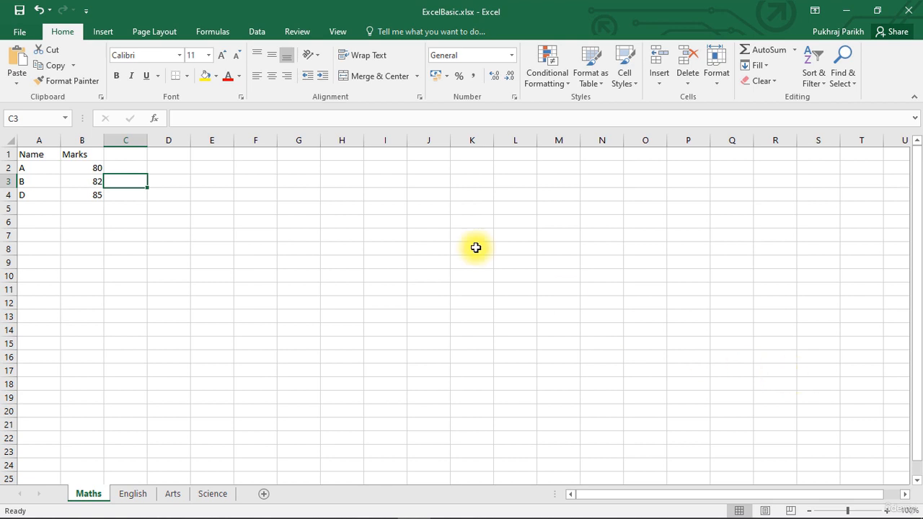
Step: Insert an empty column B between the Name and Marks columns
{"action": "key", "text": "Up"}
{"action": "key", "text": "Up"}
{"action": "left_click", "coordinate": [82, 141]}
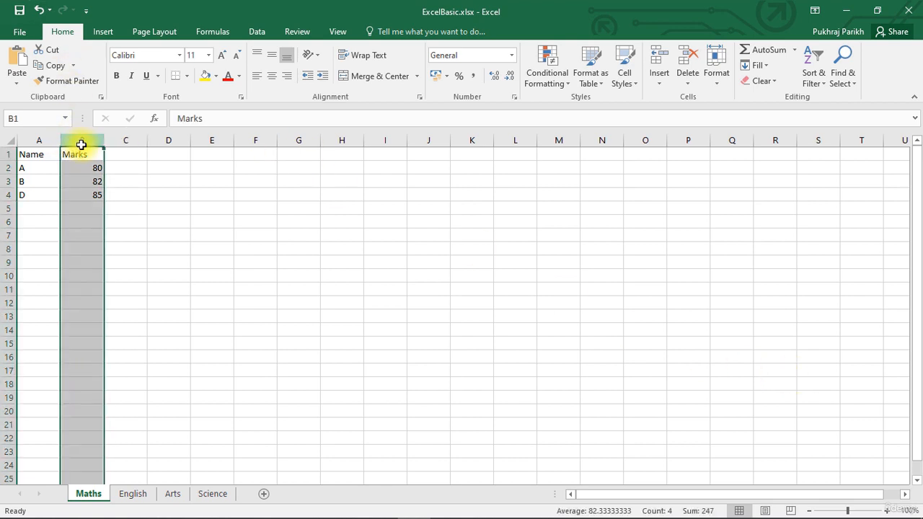
{"action": "right_click", "coordinate": [80, 141]}
{"action": "left_click", "coordinate": [97, 239]}
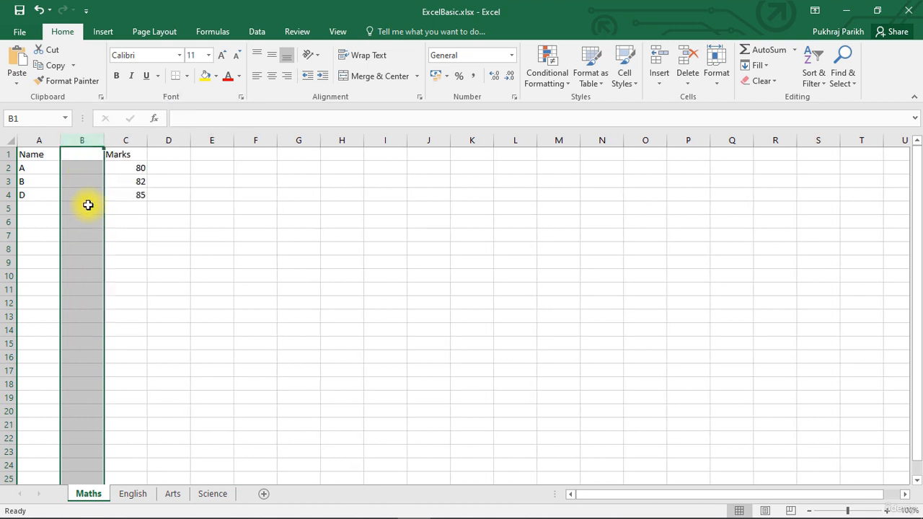
Step: Enter the heading Mid-Term in cell B1 and AutoFit the width of column B to it
{"action": "left_click", "coordinate": [86, 153]}
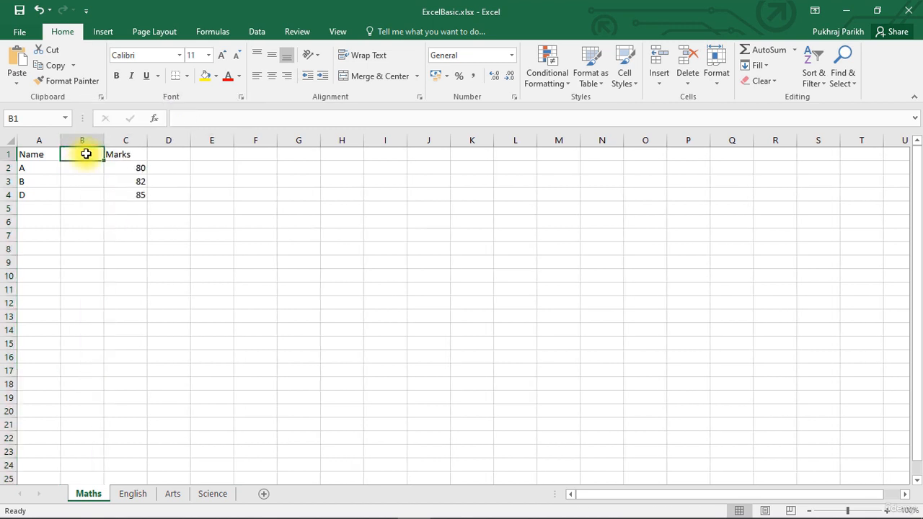
{"action": "type", "text": "Mid"}
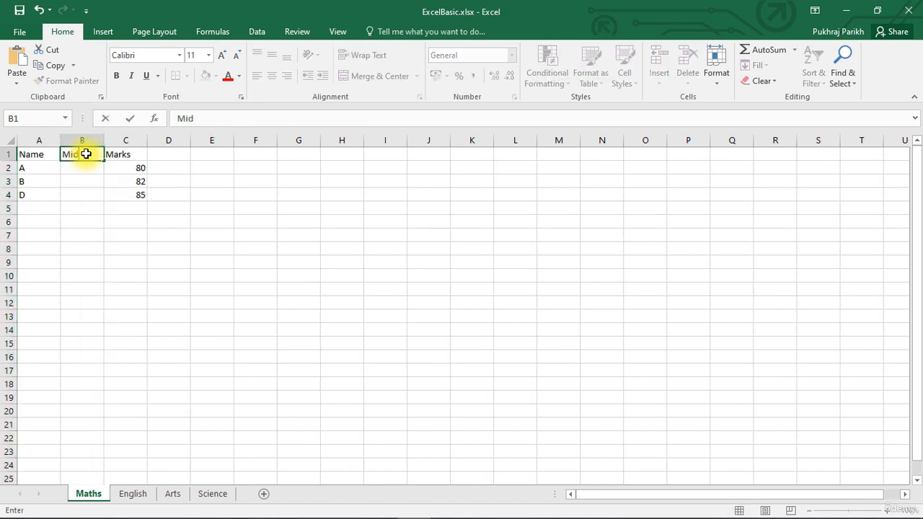
{"action": "type", "text": "-Term"}
{"action": "key", "text": "Return"}
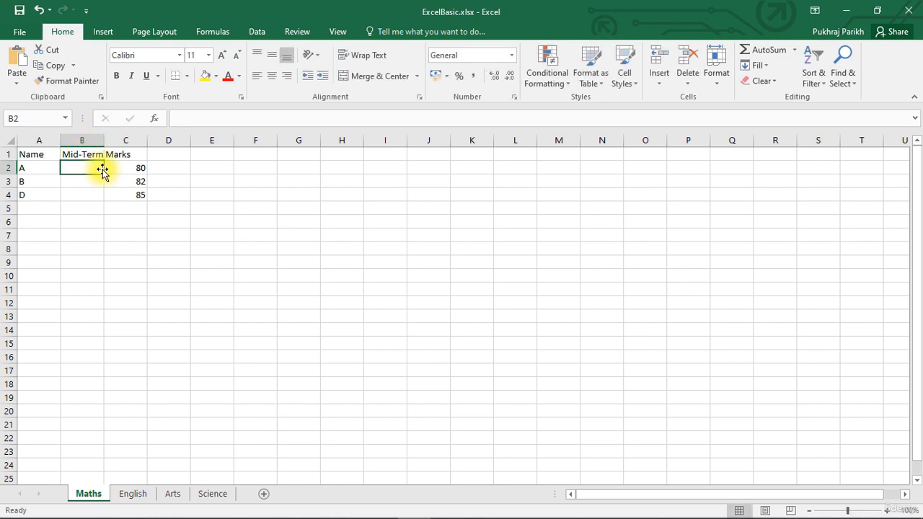
{"action": "double_click", "coordinate": [103, 140]}
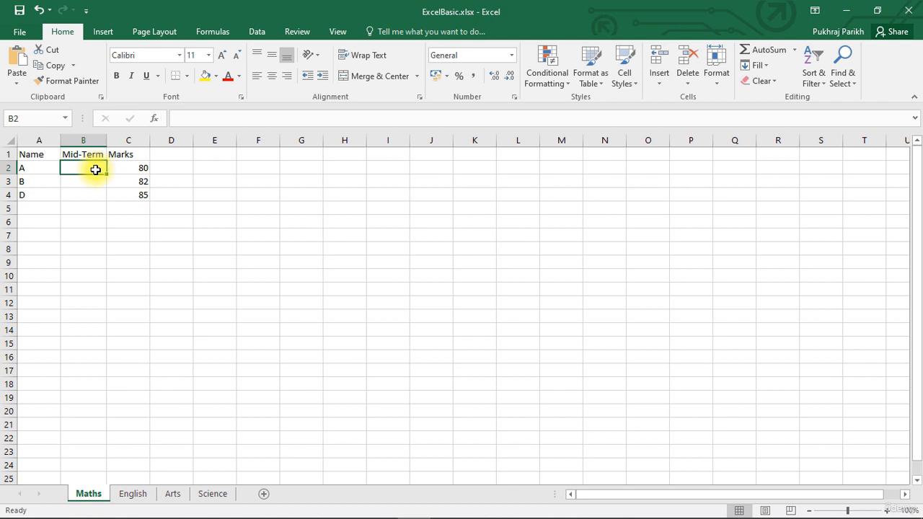
Step: Fill the Mid-Term column with 42, 45 and 50 in cells B2 to B4
{"action": "type", "text": "42"}
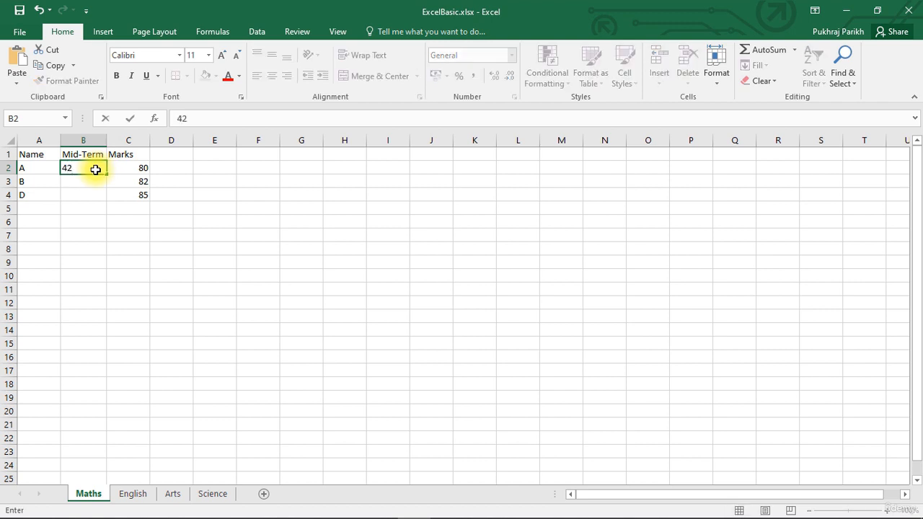
{"action": "key", "text": "Return"}
{"action": "type", "text": "45"}
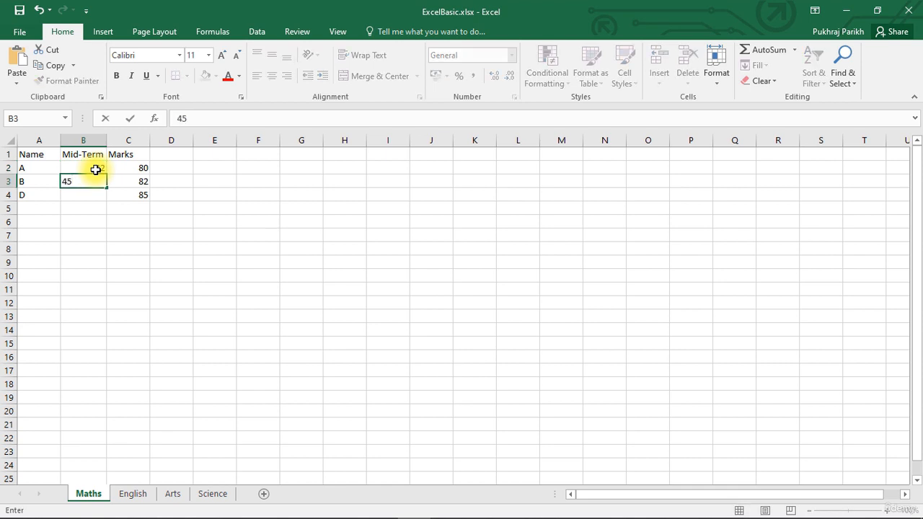
{"action": "key", "text": "Return"}
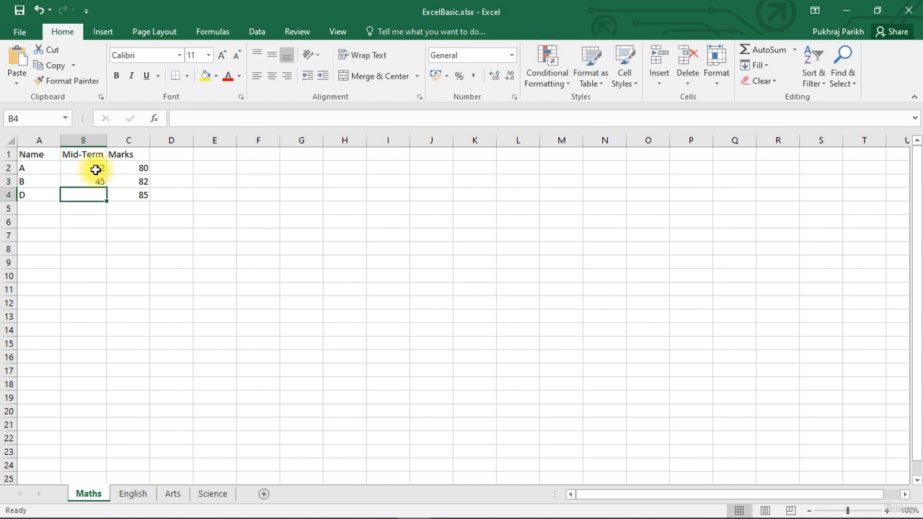
{"action": "type", "text": "50"}
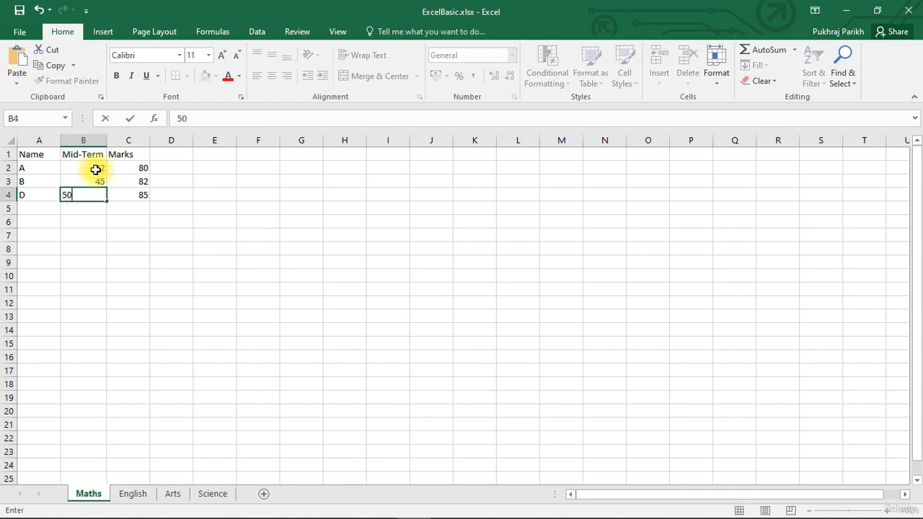
{"action": "left_click", "coordinate": [272, 206]}
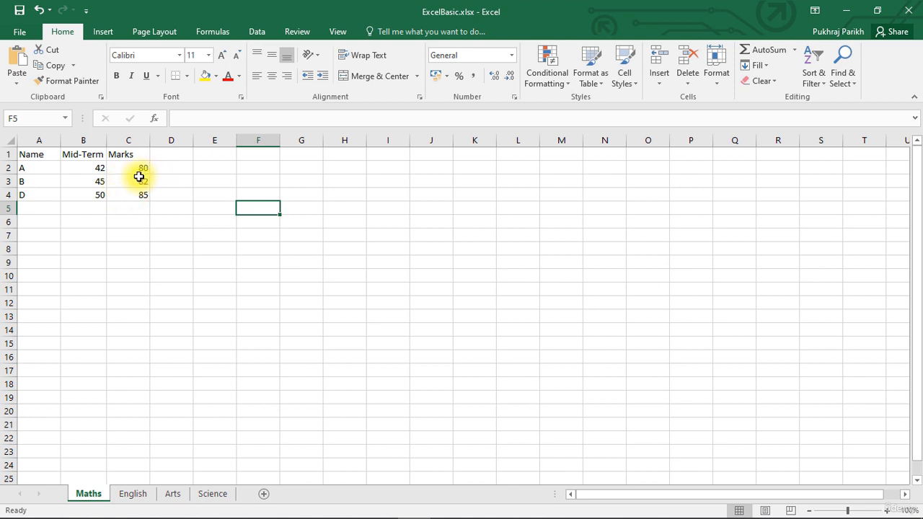
Step: Hide the Mid-Term column B so only Name and Marks are displayed
{"action": "left_click", "coordinate": [84, 140]}
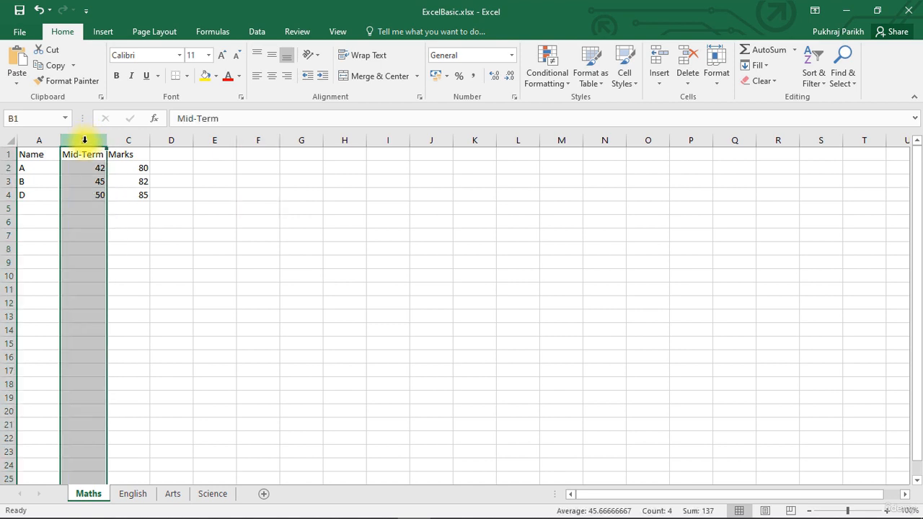
{"action": "right_click", "coordinate": [84, 140]}
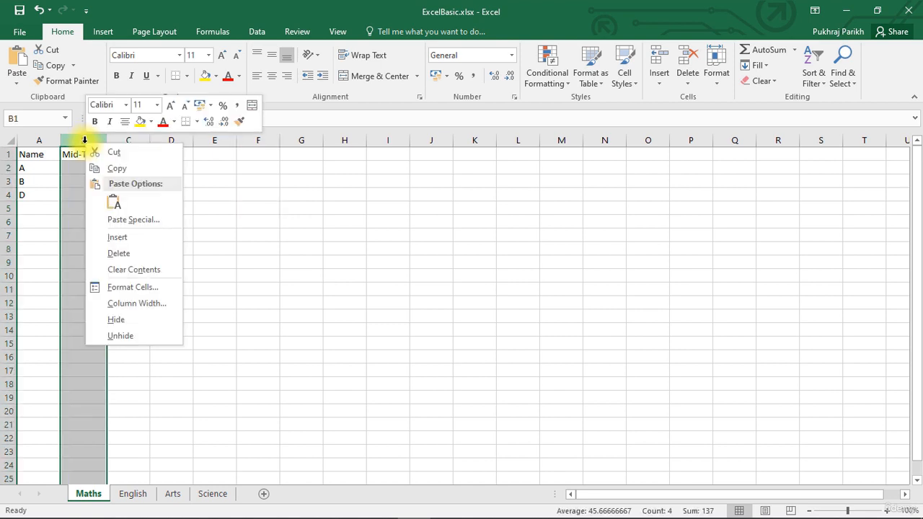
{"action": "left_click", "coordinate": [128, 322]}
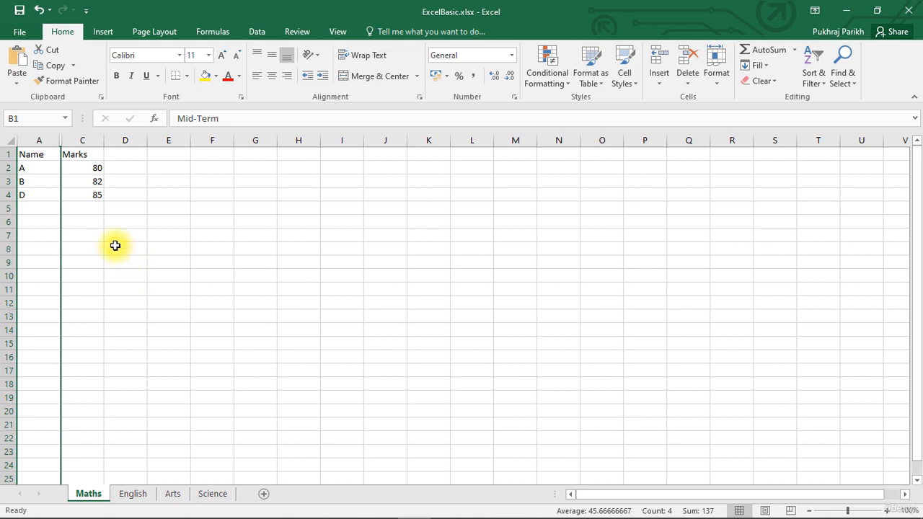
{"action": "left_click", "coordinate": [115, 245]}
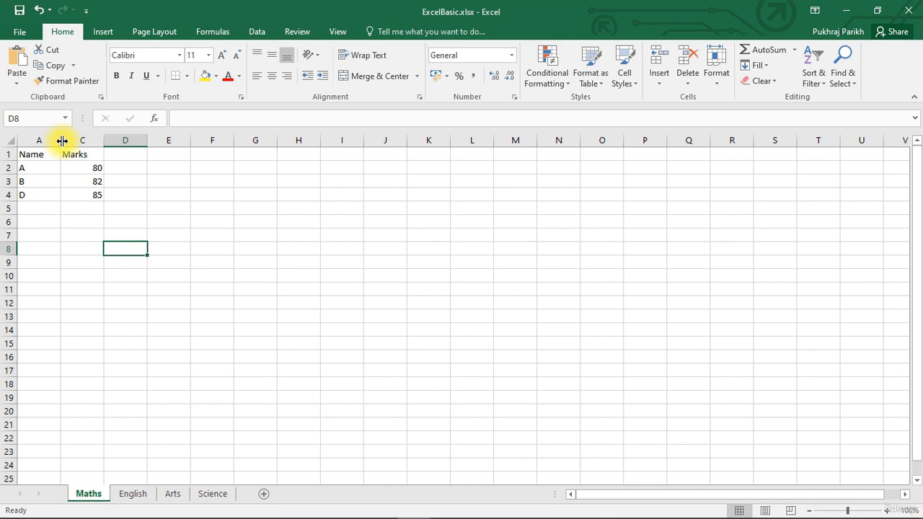
Step: Unhide the Mid-Term column B between the Name and Marks columns and select it
{"action": "double_click", "coordinate": [62, 141]}
{"action": "left_click", "coordinate": [76, 140]}
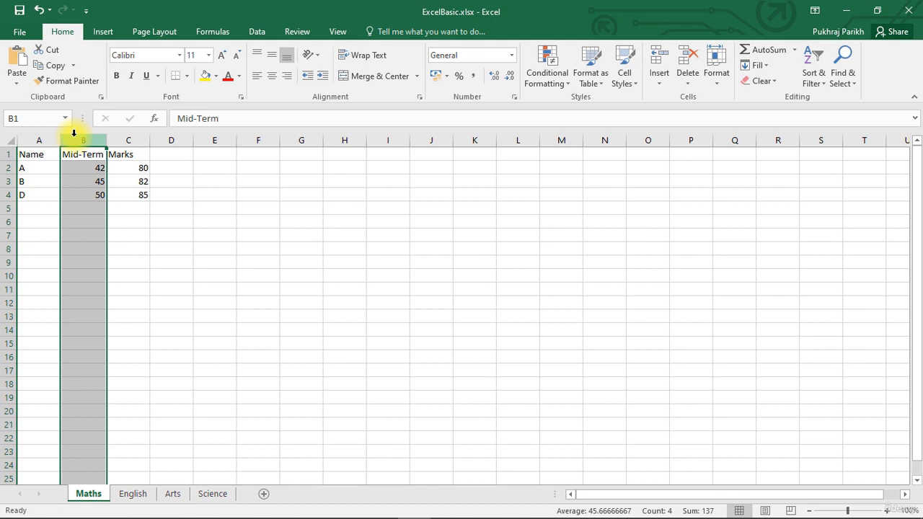
Step: Hide row 4 of the marks table on the Maths sheet and unhide it again
{"action": "left_click", "coordinate": [7, 182]}
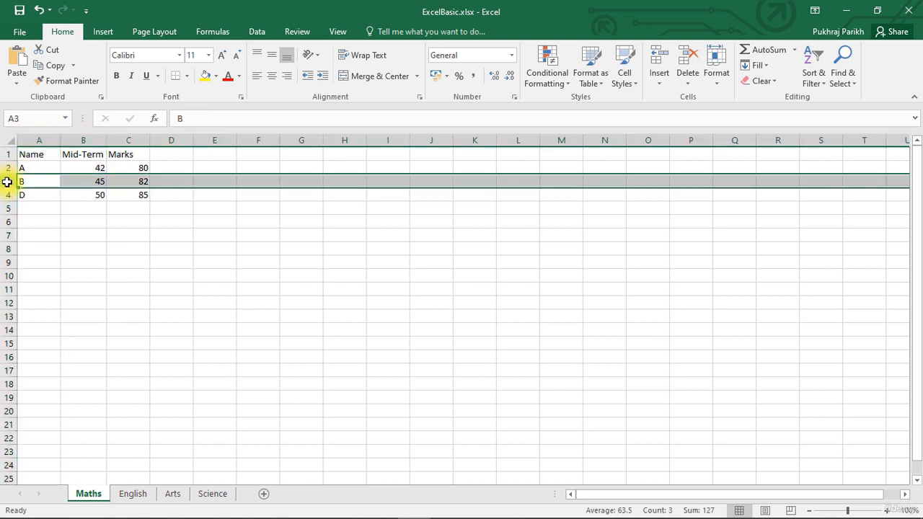
{"action": "right_click", "coordinate": [12, 195]}
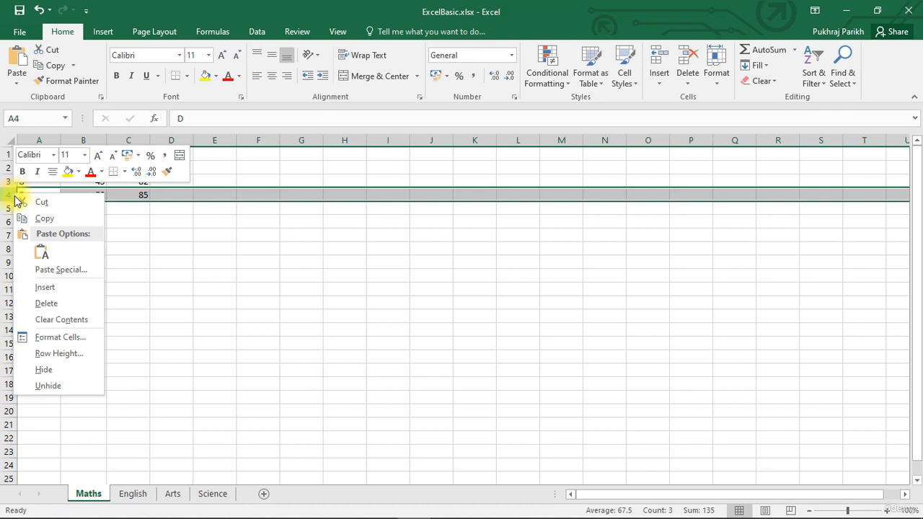
{"action": "left_click", "coordinate": [42, 370]}
{"action": "left_click", "coordinate": [110, 274]}
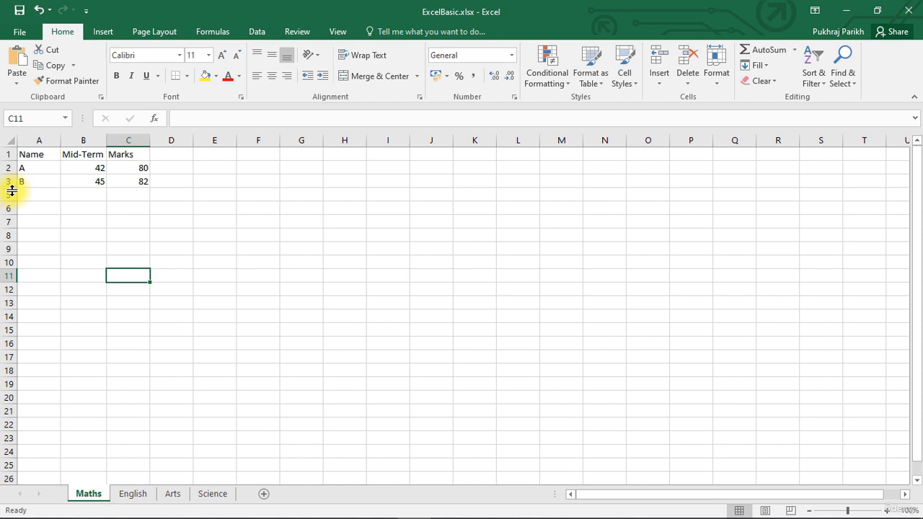
{"action": "double_click", "coordinate": [12, 190]}
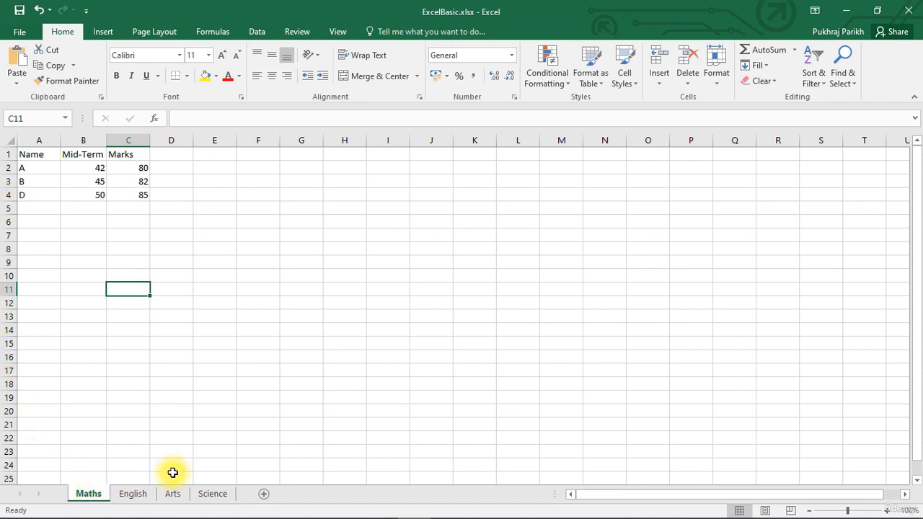
Step: Hide the Arts sheet, bring it back with Unhide, and select cell C18 on it
{"action": "right_click", "coordinate": [170, 497]}
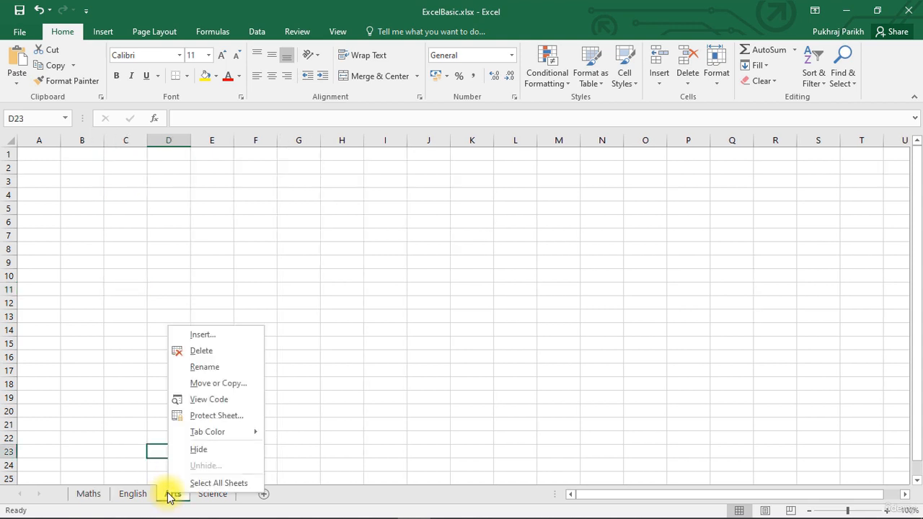
{"action": "left_click", "coordinate": [204, 450]}
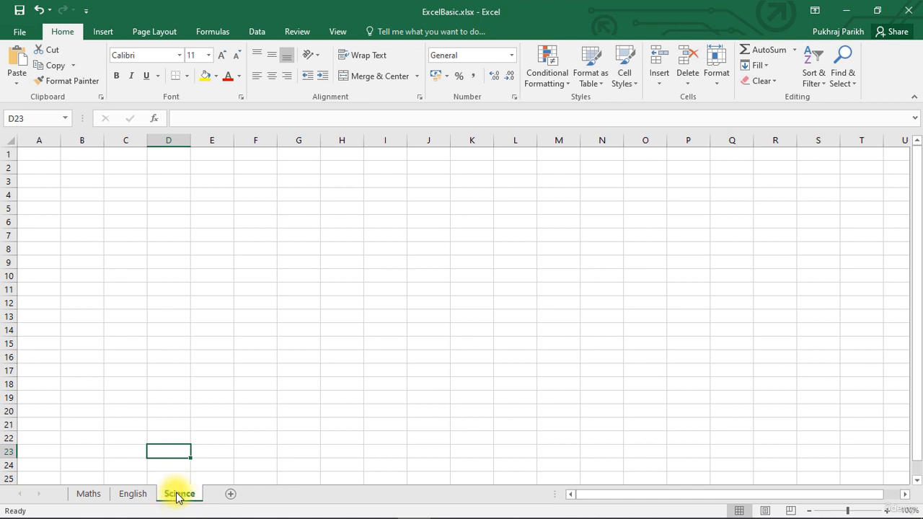
{"action": "right_click", "coordinate": [177, 496]}
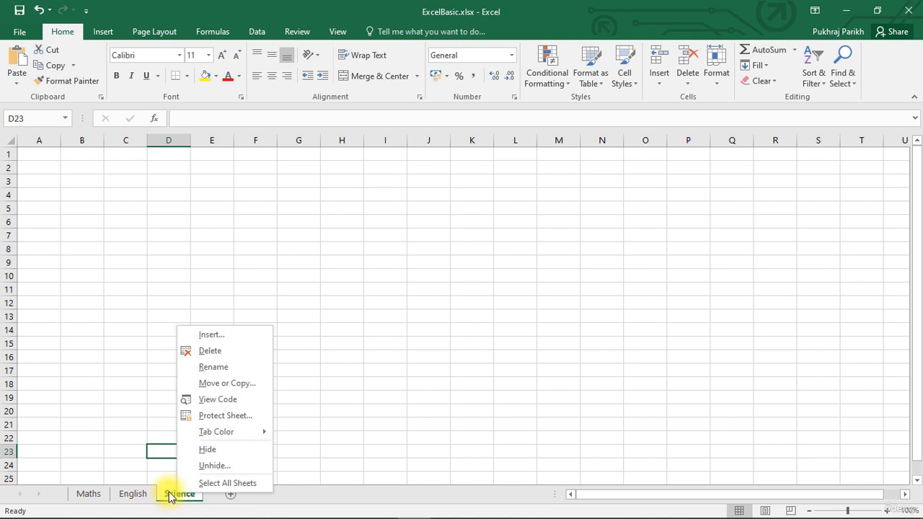
{"action": "left_click", "coordinate": [215, 466]}
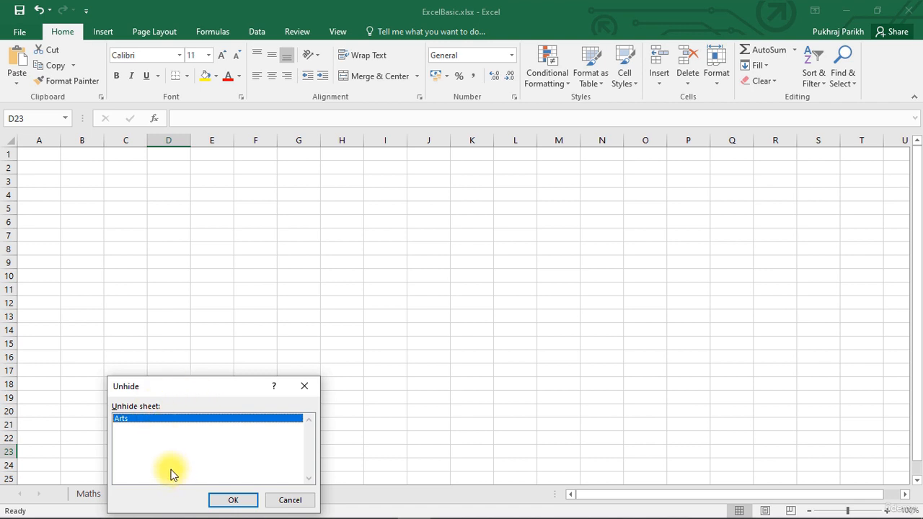
{"action": "left_click", "coordinate": [229, 501]}
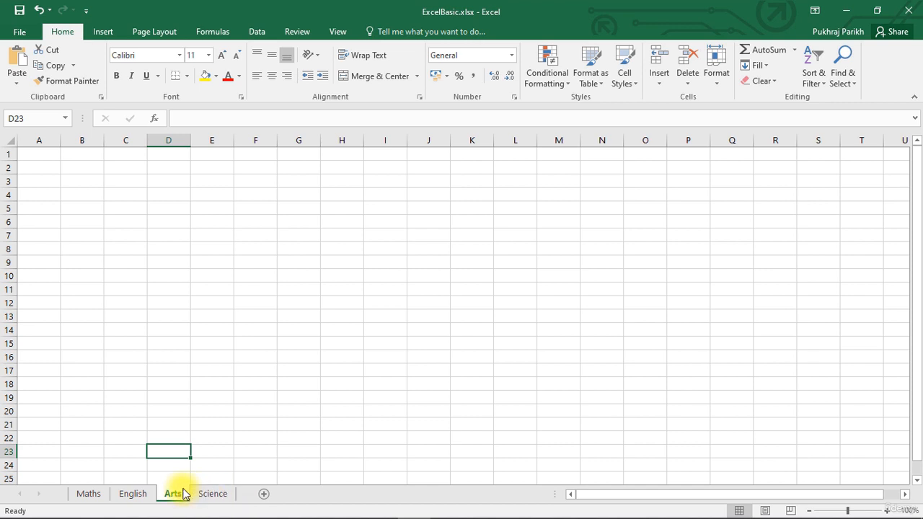
{"action": "left_click", "coordinate": [120, 383]}
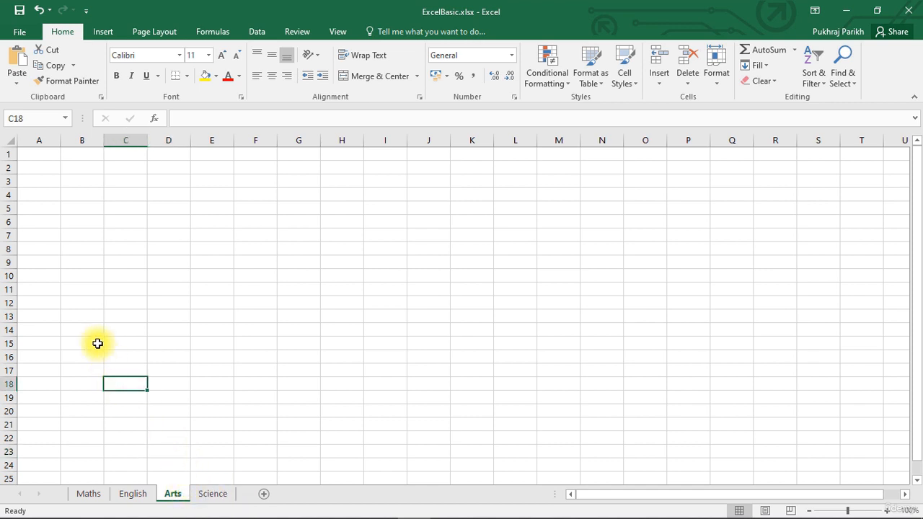
Step: Select cell A2 on the Arts sheet and hide the whole sheet with the Hide Sheet format command
{"action": "left_click", "coordinate": [48, 162]}
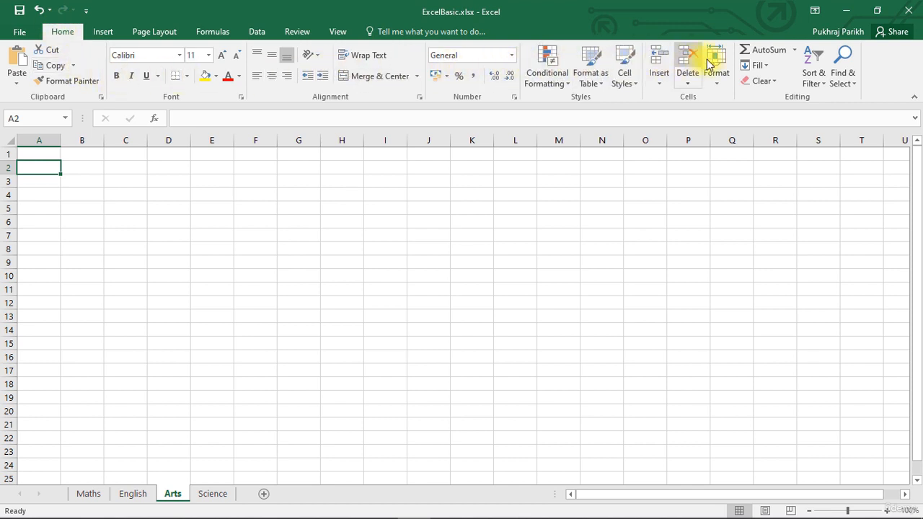
{"action": "left_click", "coordinate": [720, 85]}
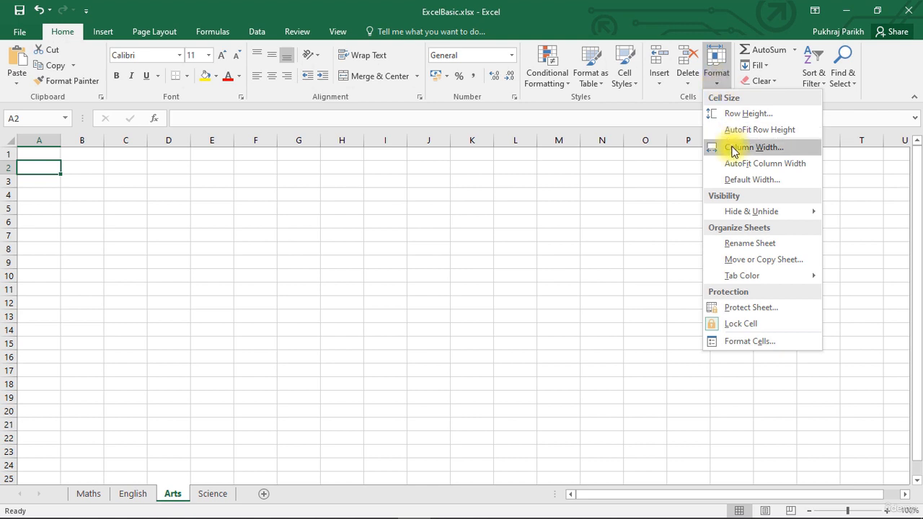
{"action": "mouse_move", "coordinate": [746, 210]}
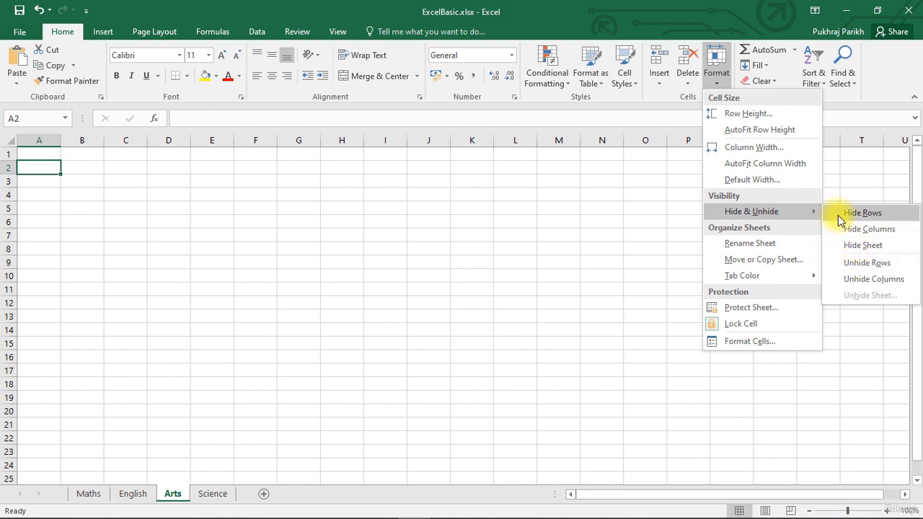
{"action": "left_click", "coordinate": [864, 245]}
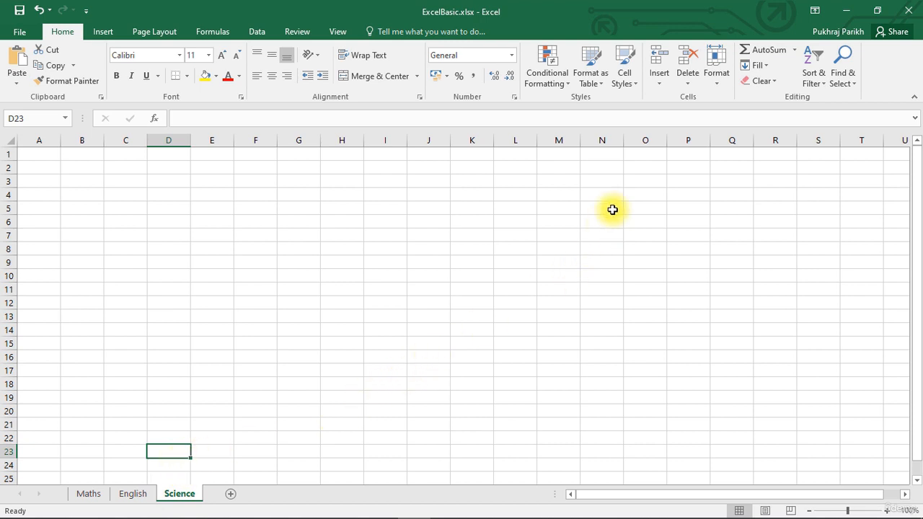
Step: Unhide the Arts sheet with the Unhide Sheet format command
{"action": "left_click", "coordinate": [718, 84]}
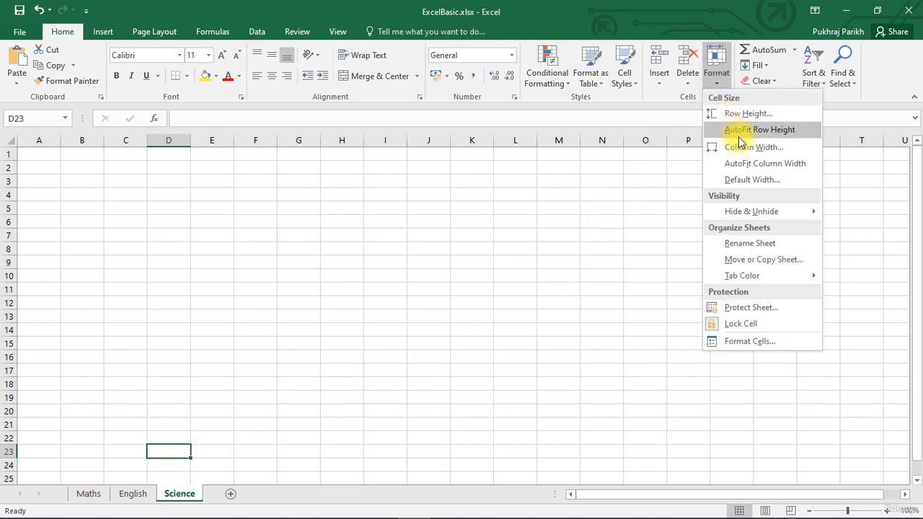
{"action": "mouse_move", "coordinate": [787, 214]}
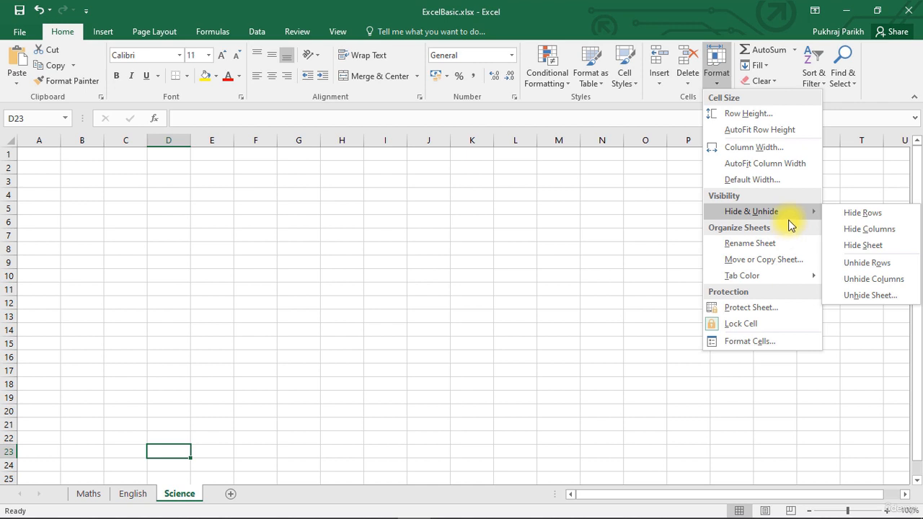
{"action": "left_click", "coordinate": [874, 294]}
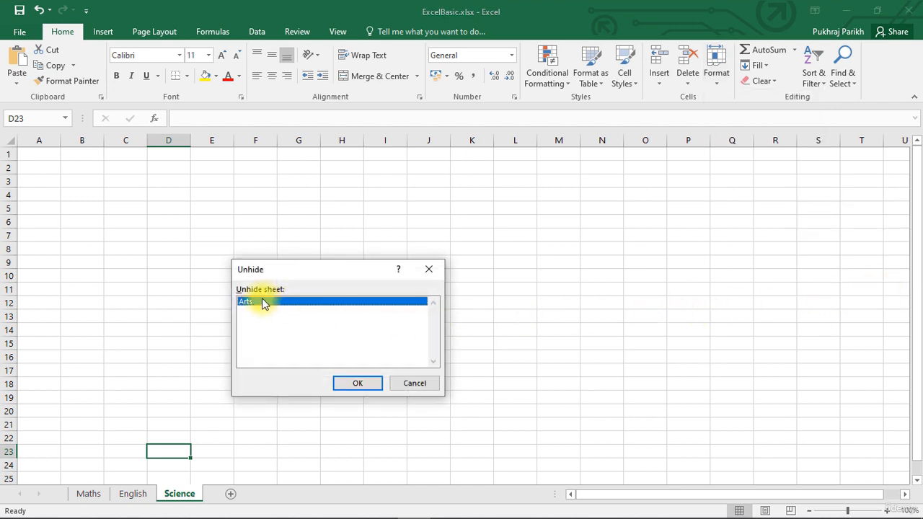
{"action": "left_click", "coordinate": [367, 384]}
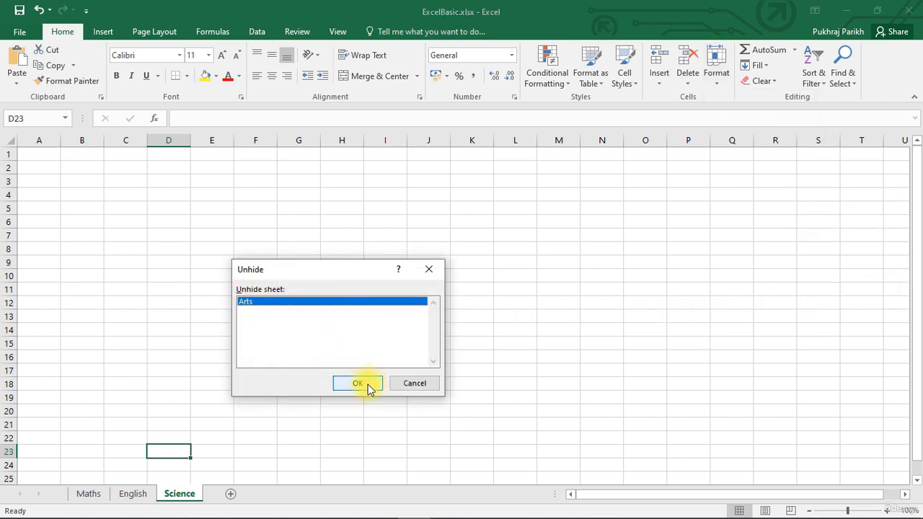